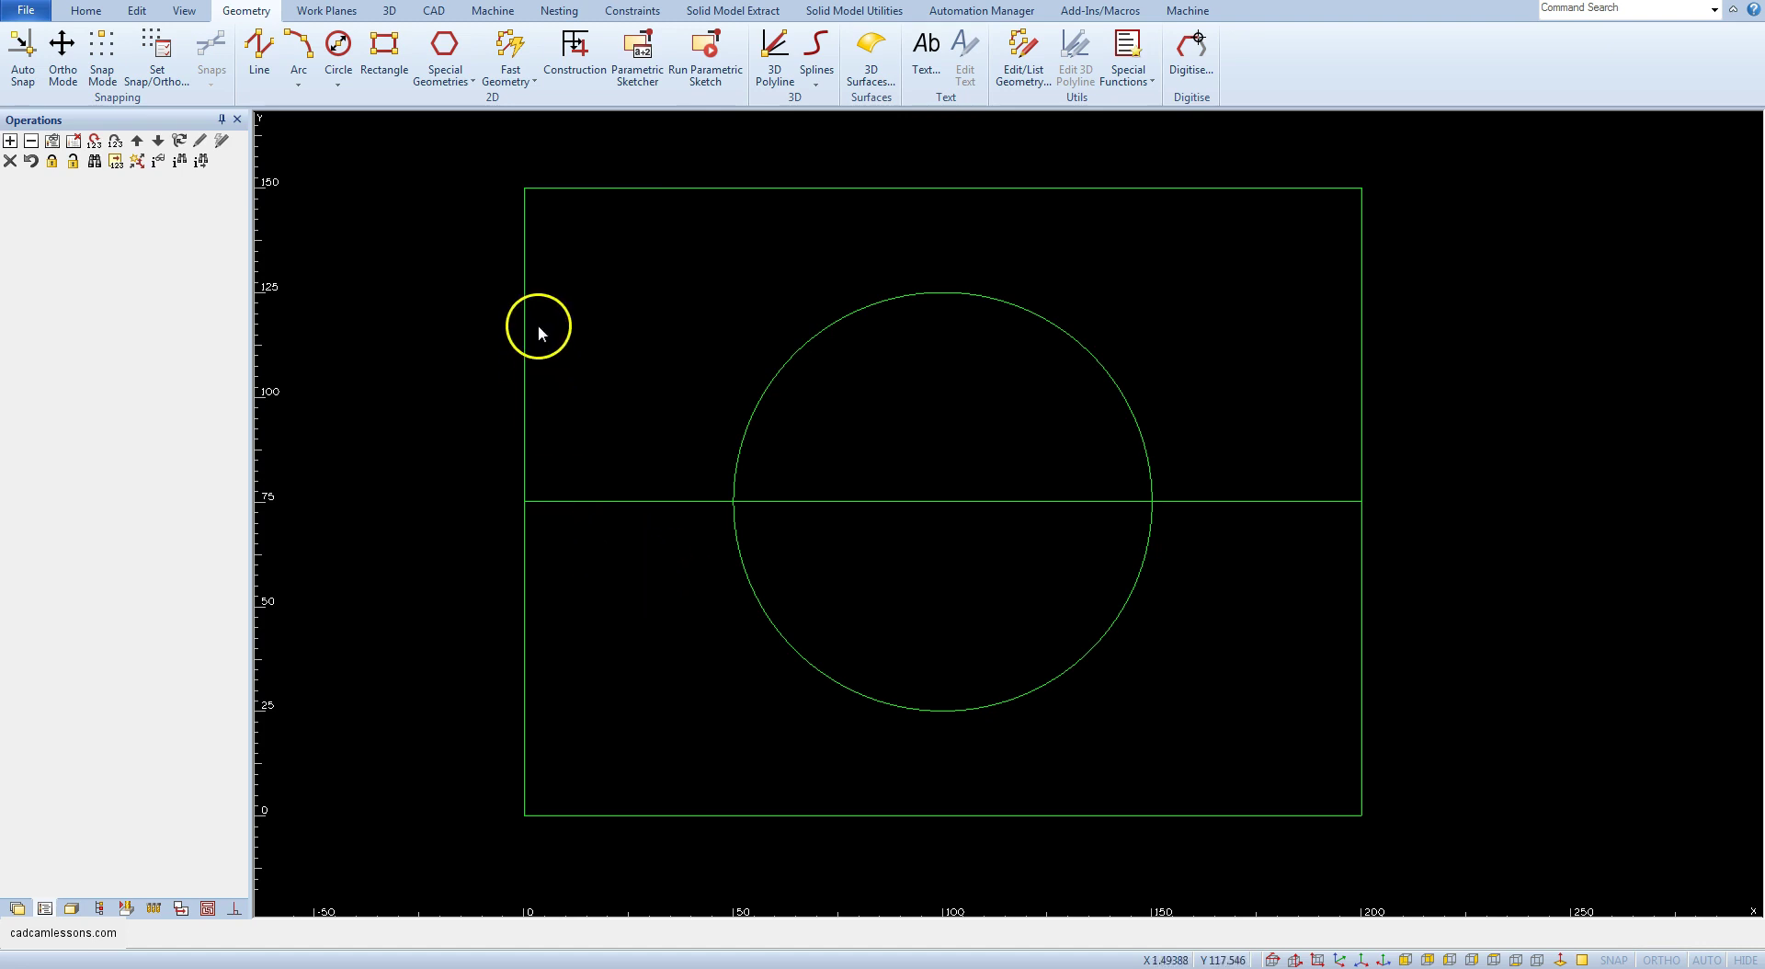
# Start the Break command for geometries using the Individual method.
pyautogui.click(137, 11)
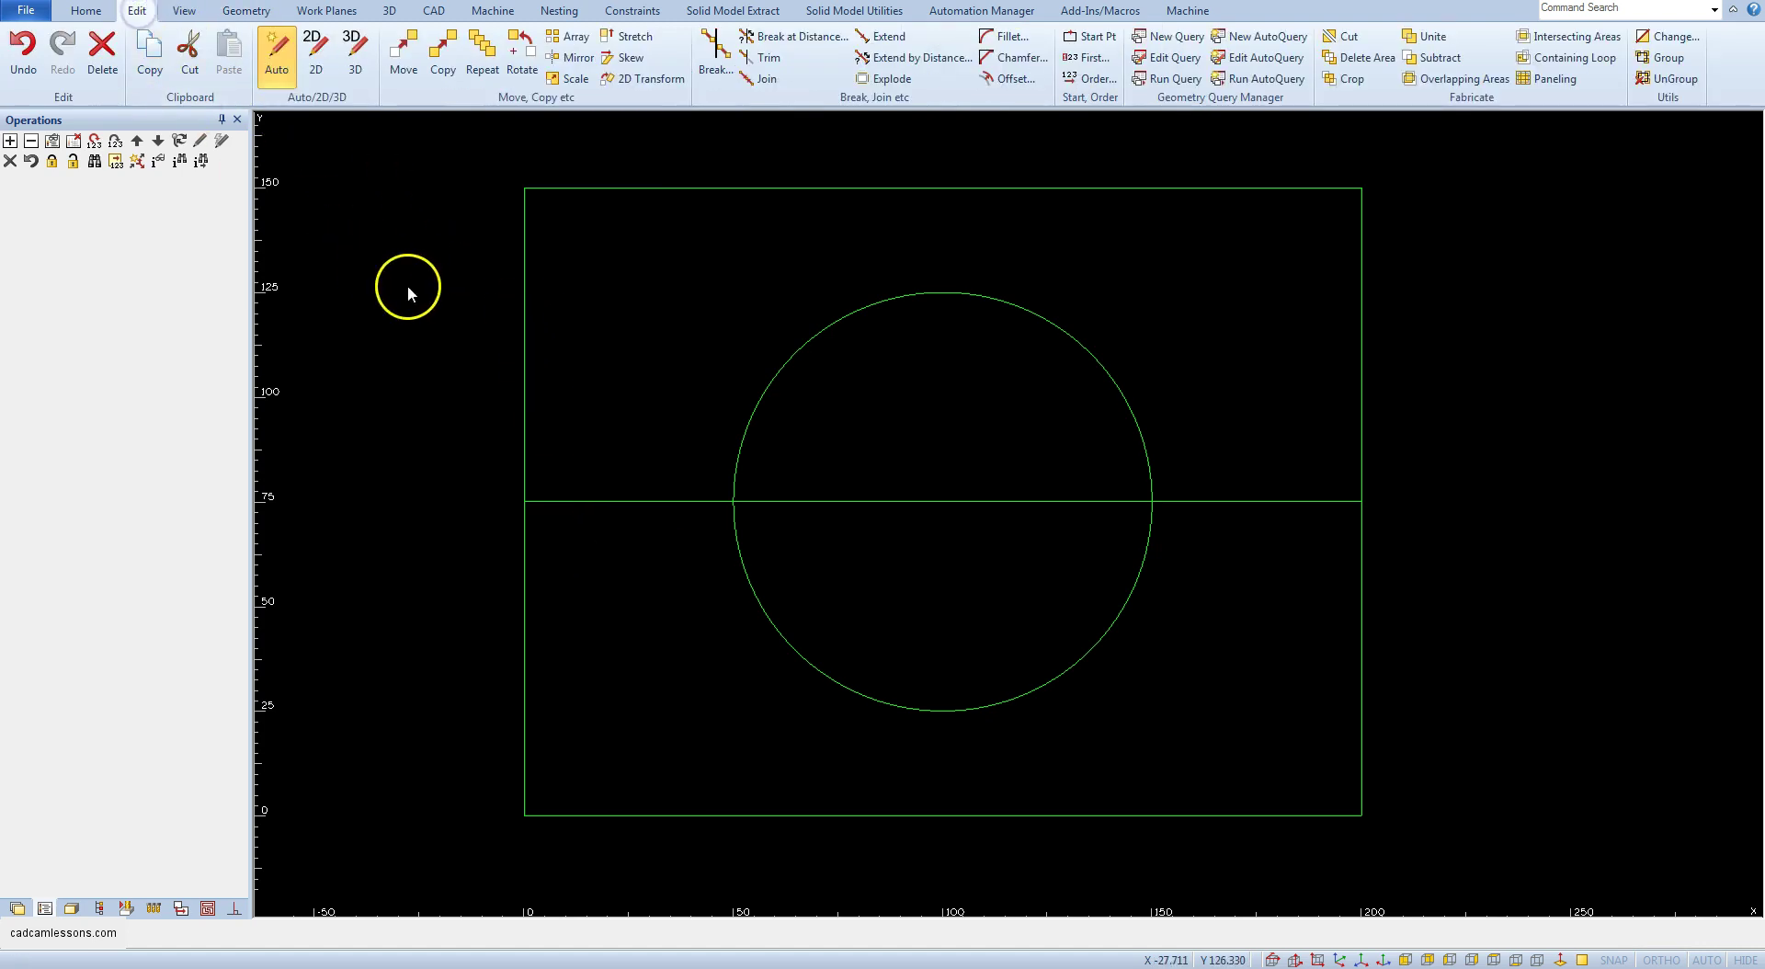
pyautogui.click(724, 67)
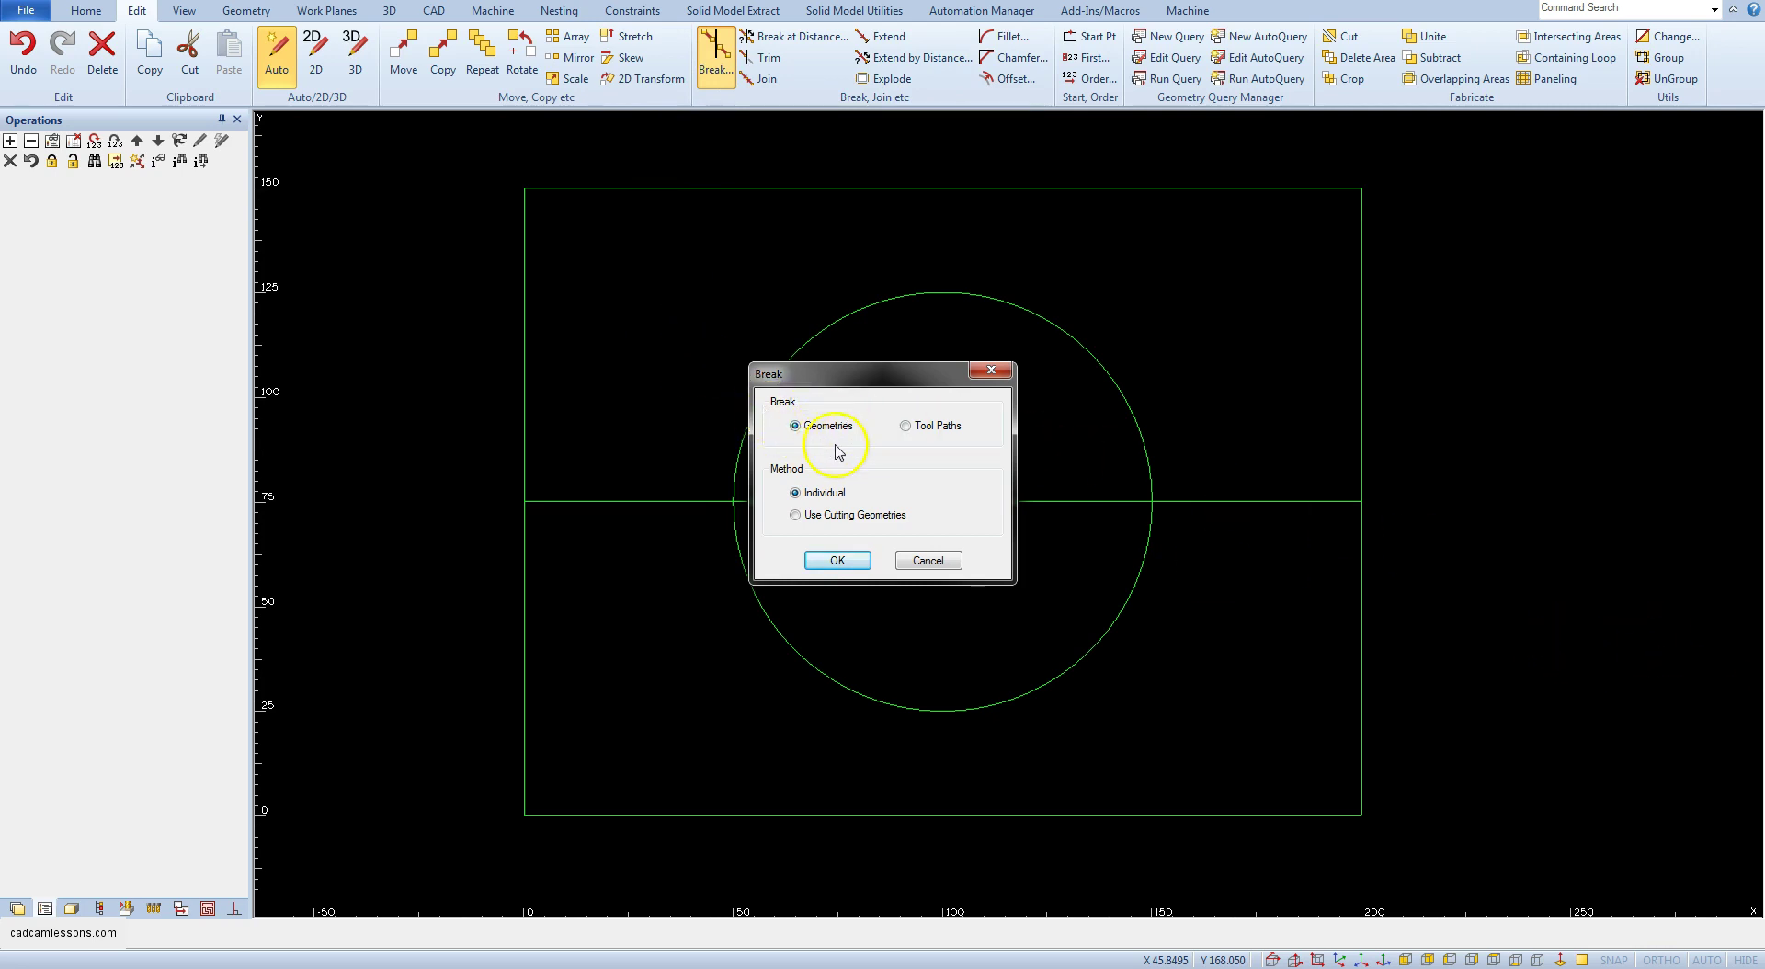
pyautogui.click(840, 561)
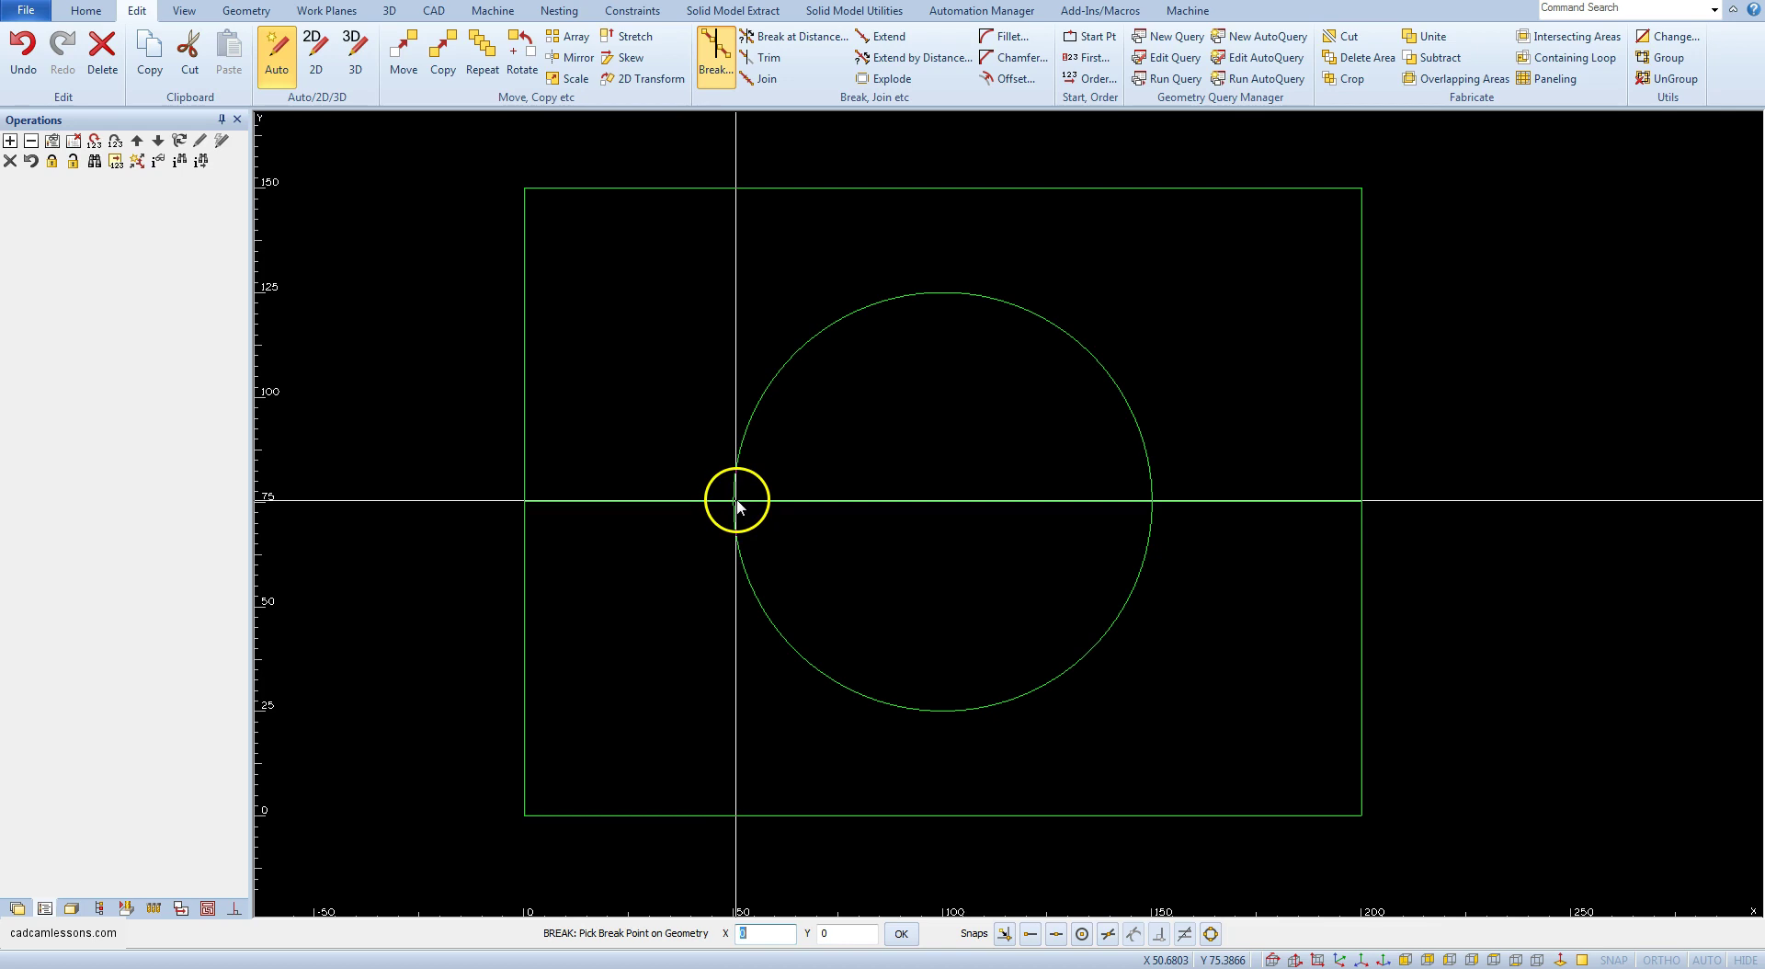
# Try to pick a break point freehand where the horizontal line meets the circle's left side.
pyautogui.click(737, 501)
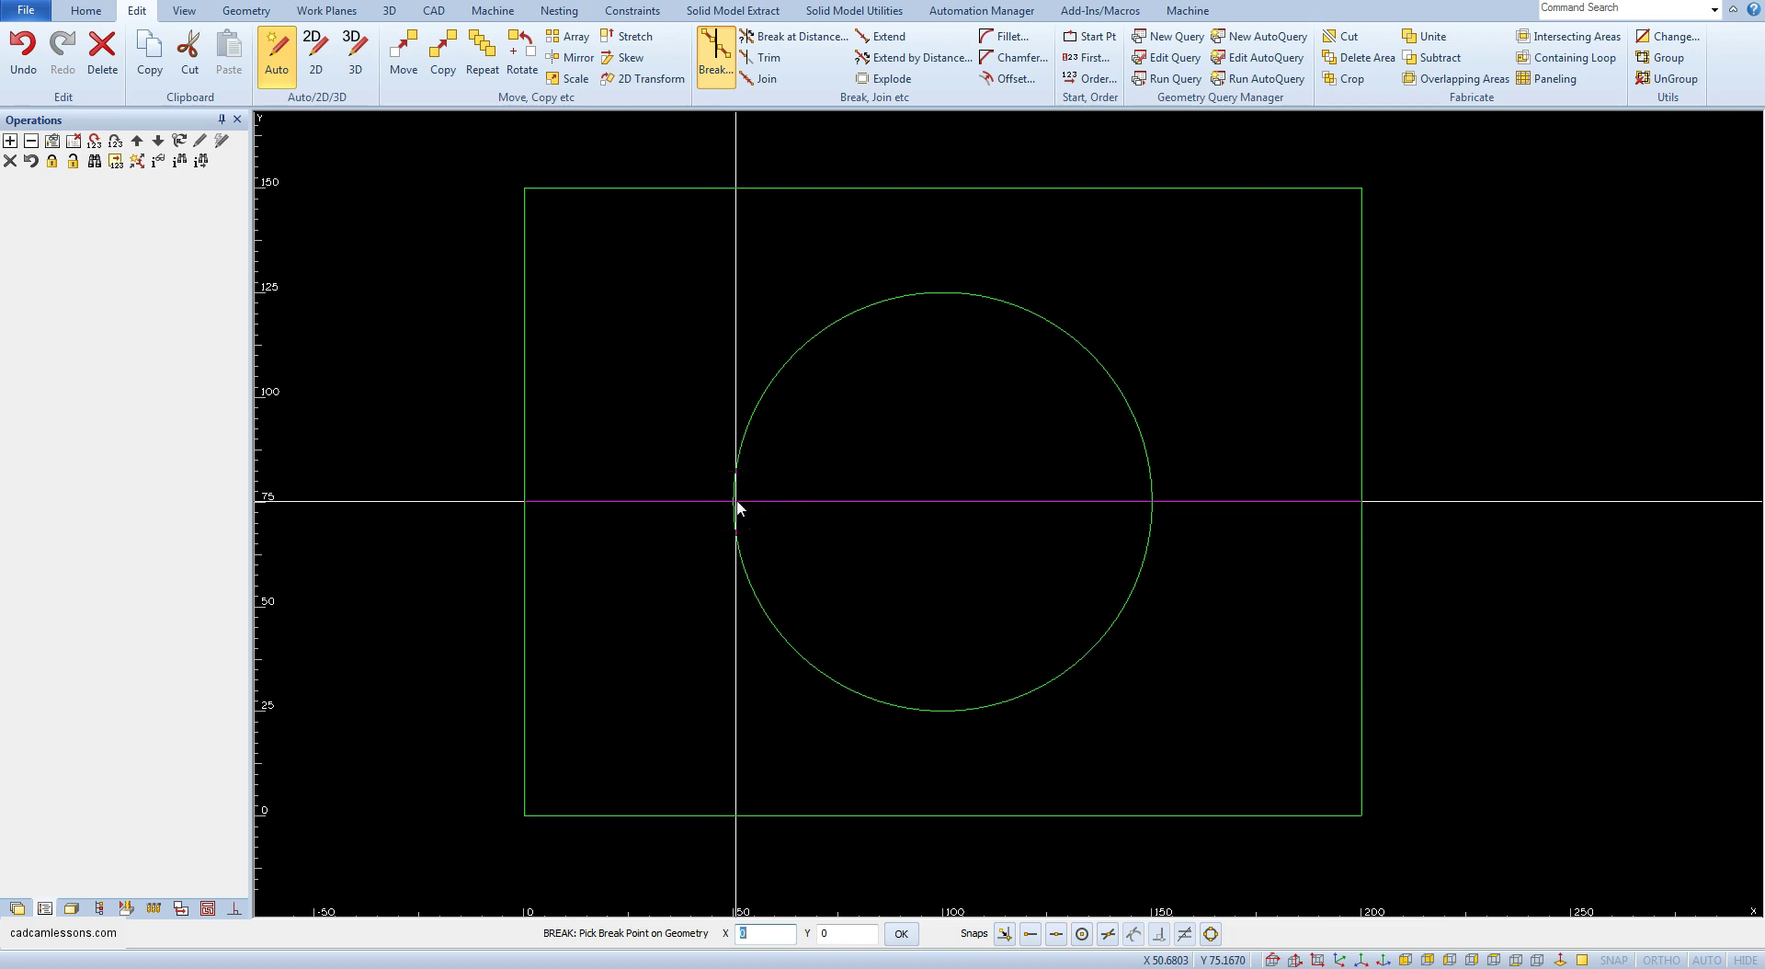
pyautogui.click(737, 501)
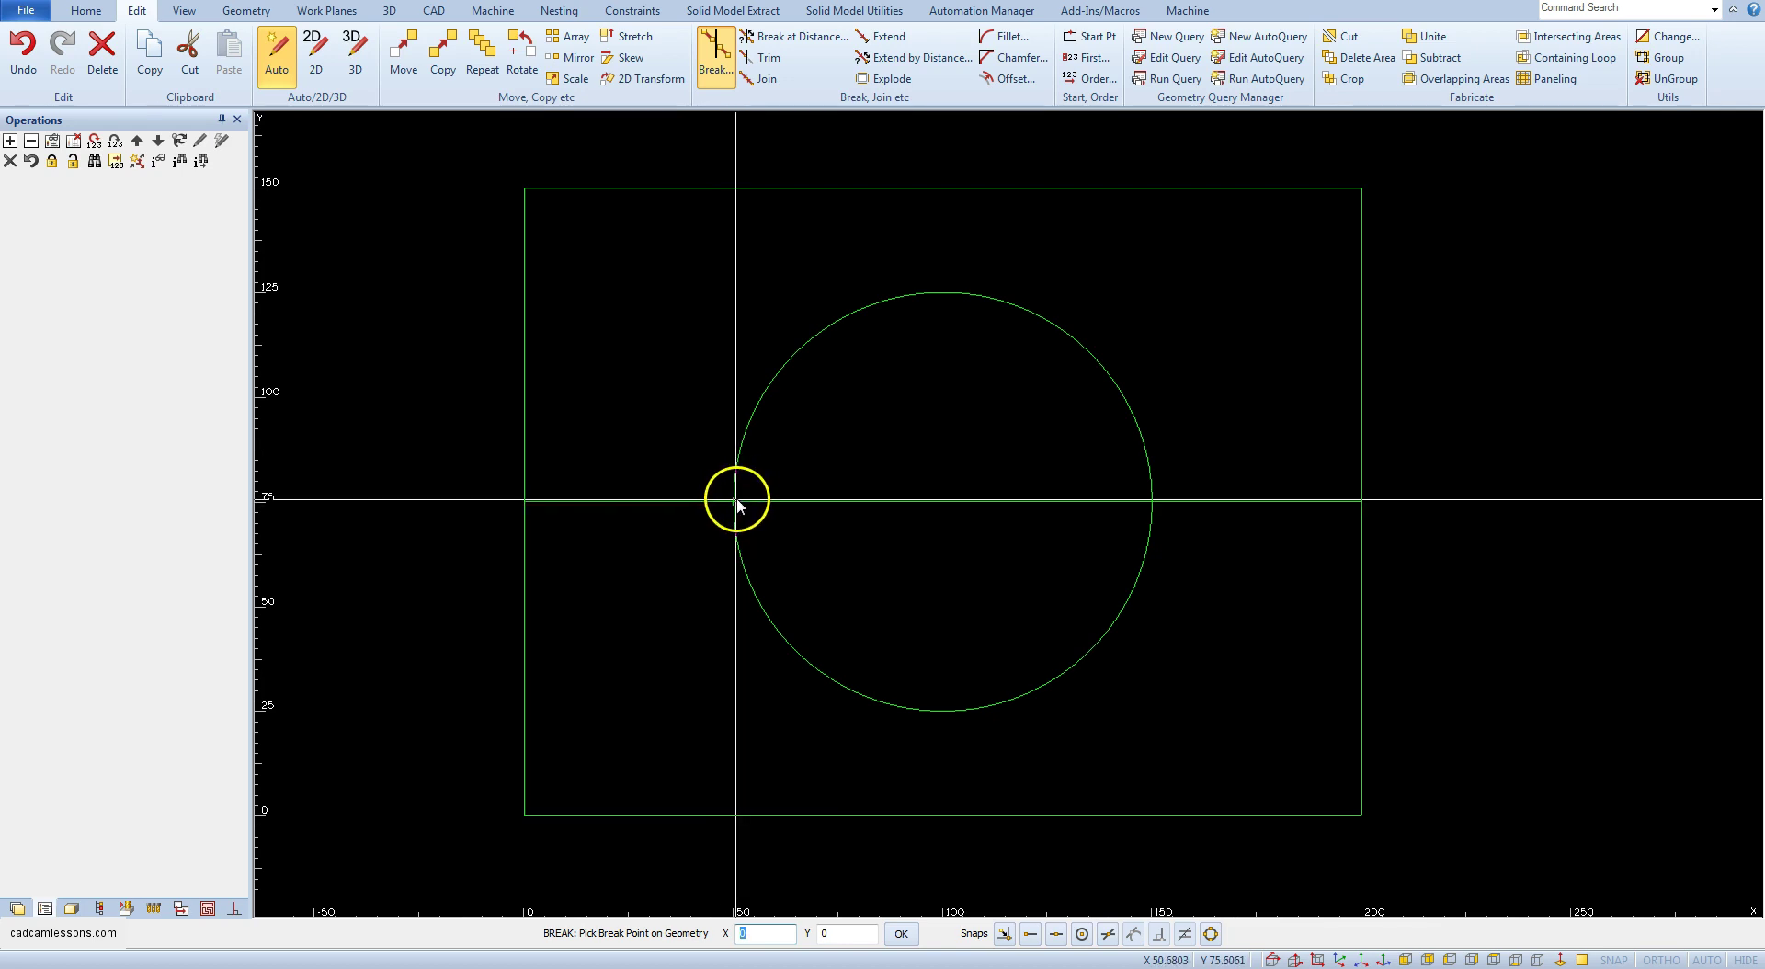
pyautogui.click(720, 596)
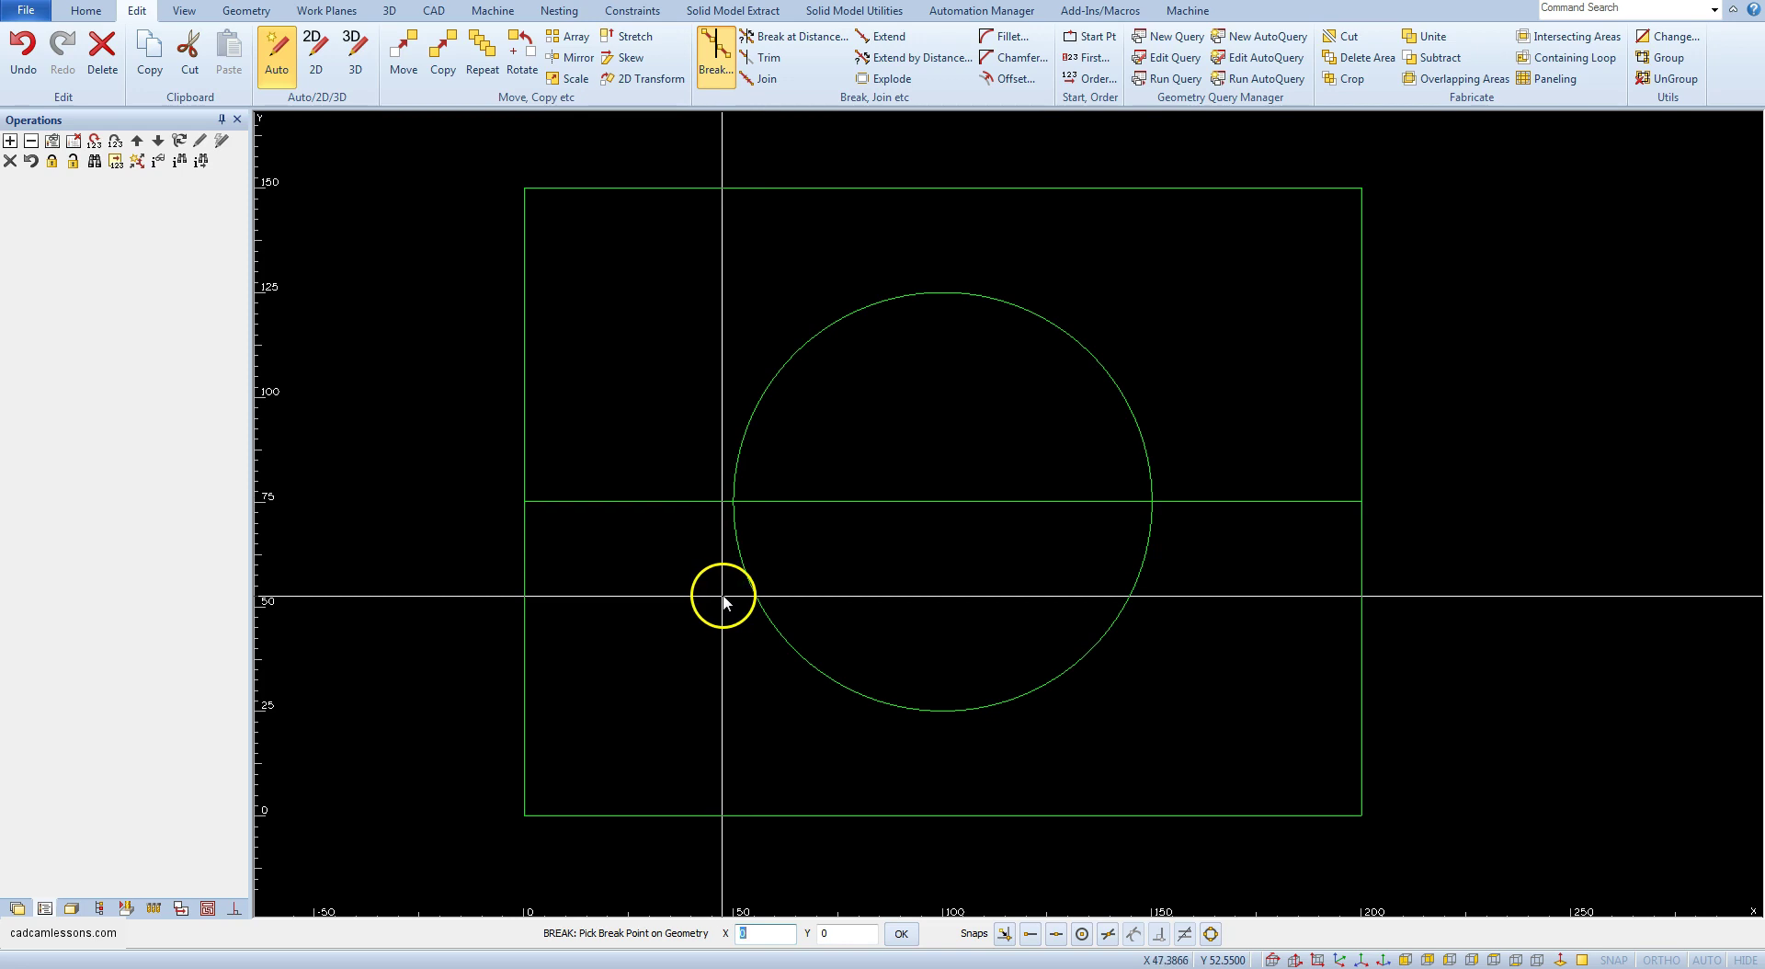
pyautogui.click(745, 616)
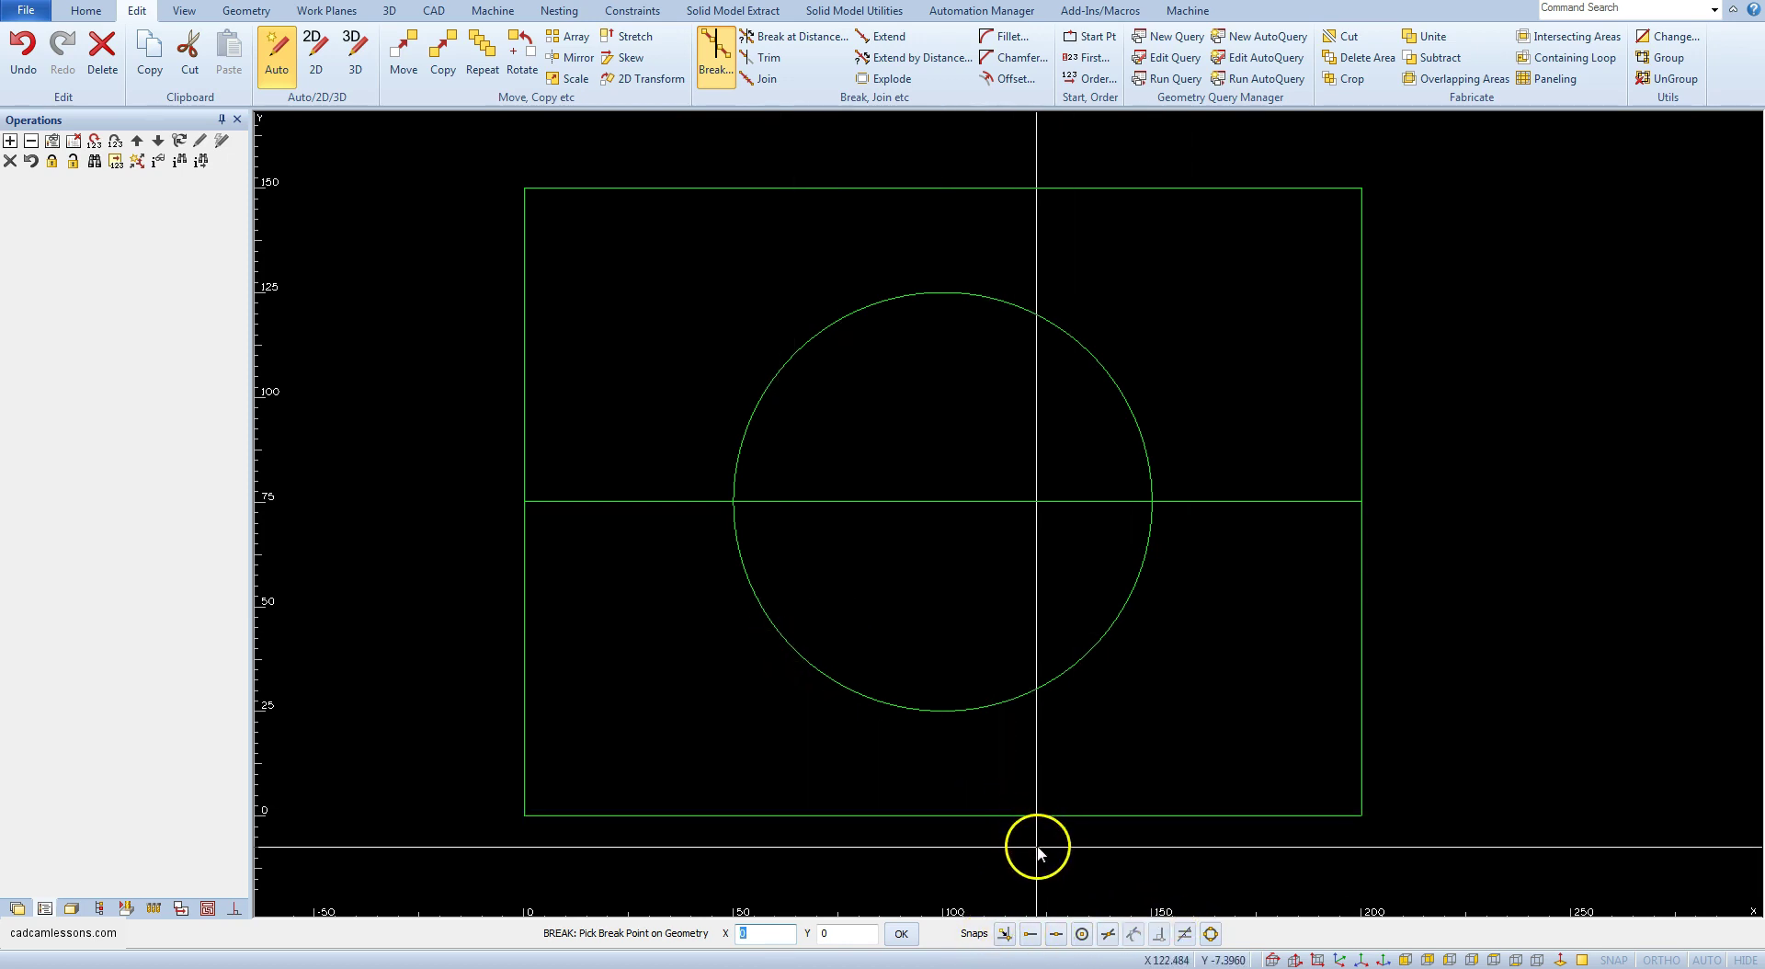
# Break the horizontal line at its left intersection with the circle, using the intersection snap, and end the command.
pyautogui.click(1110, 936)
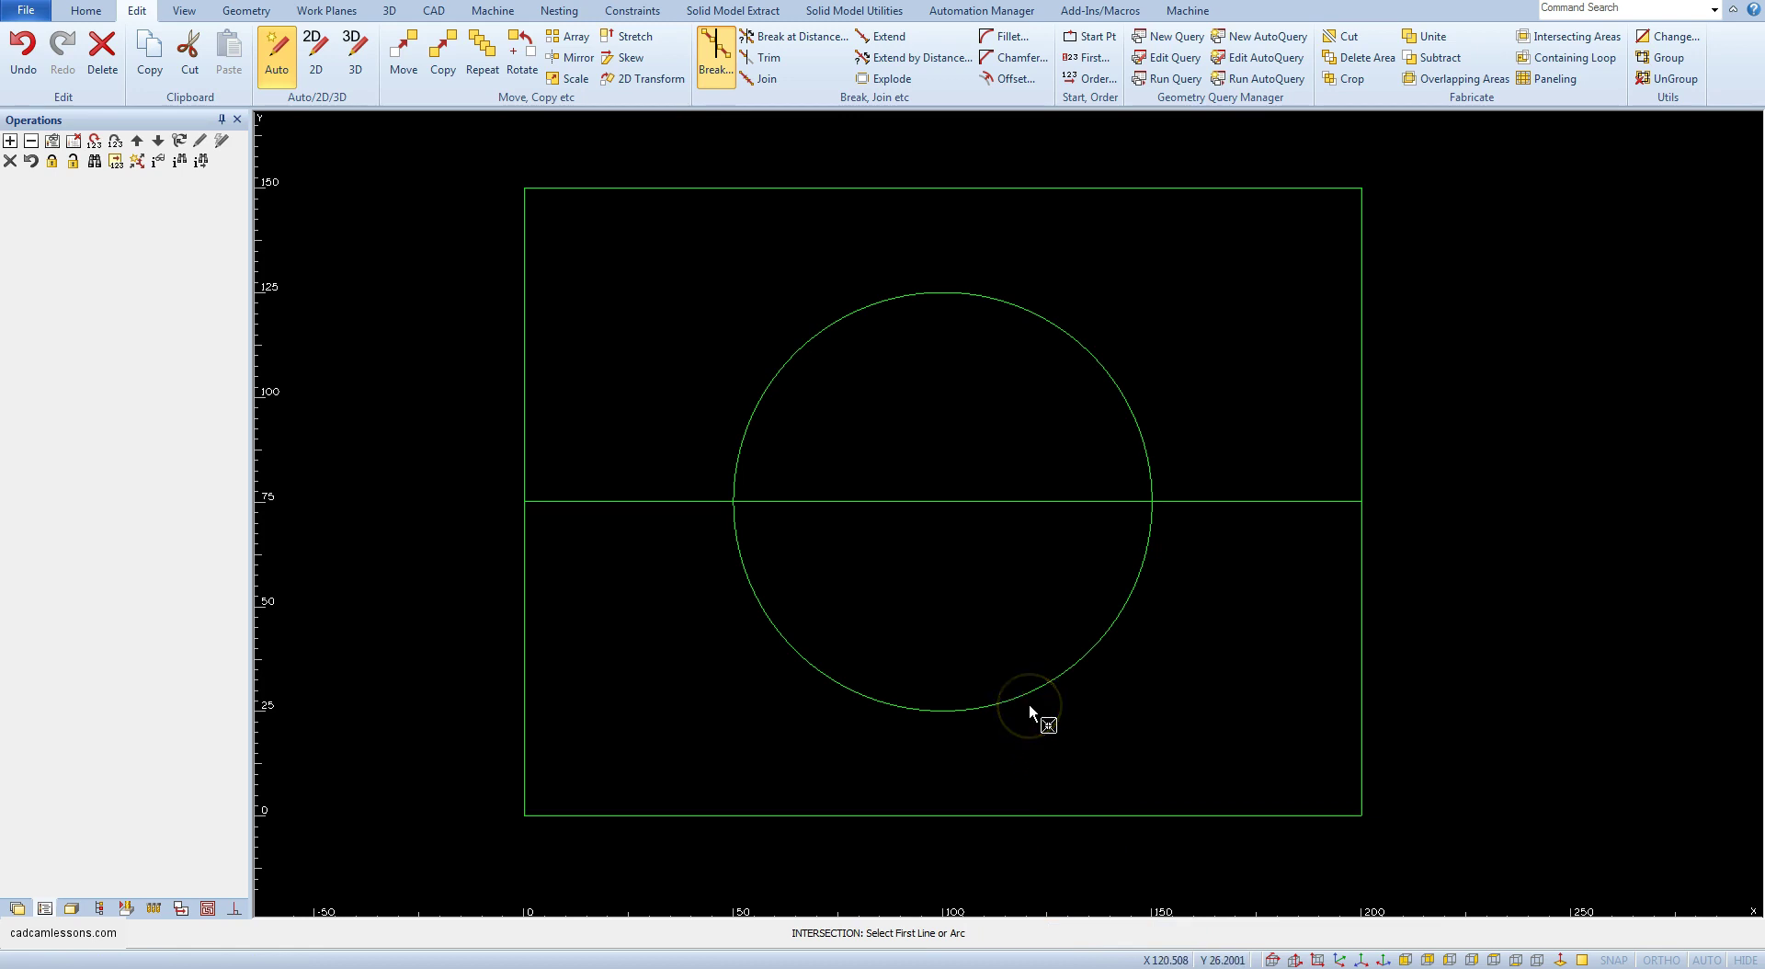
pyautogui.click(1006, 700)
pyautogui.moveTo(712, 503); pyautogui.dragTo(715, 505)
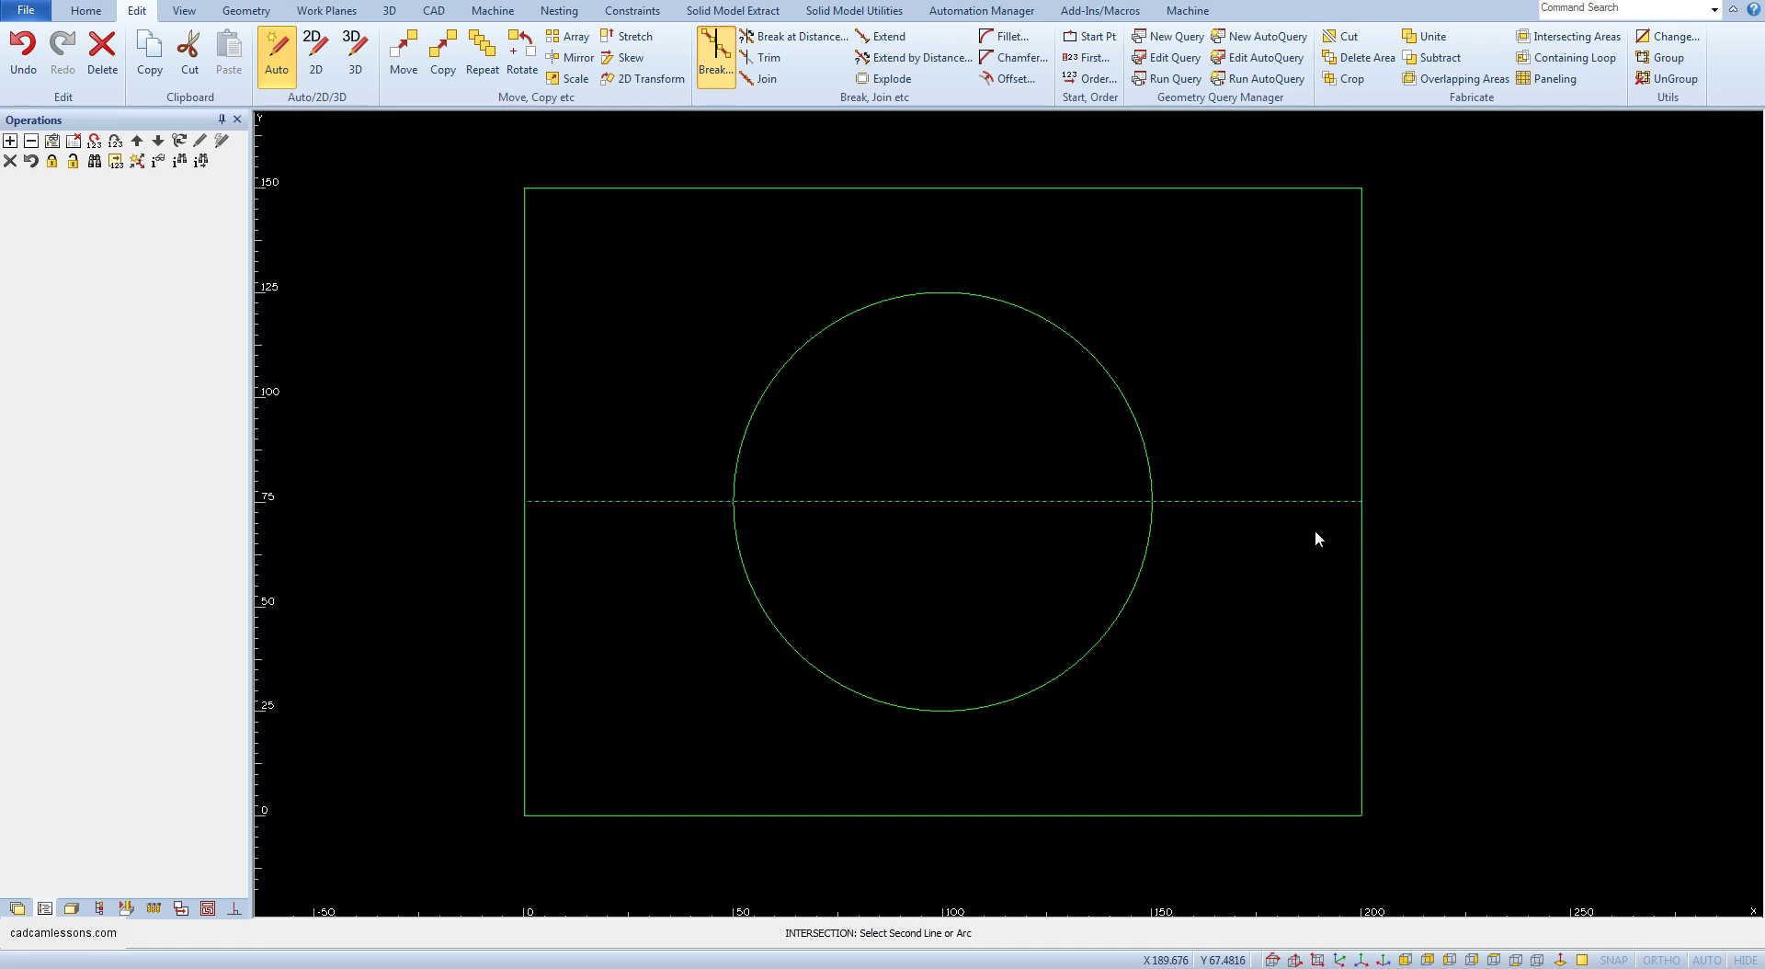
pyautogui.click(740, 524)
pyautogui.click(736, 524)
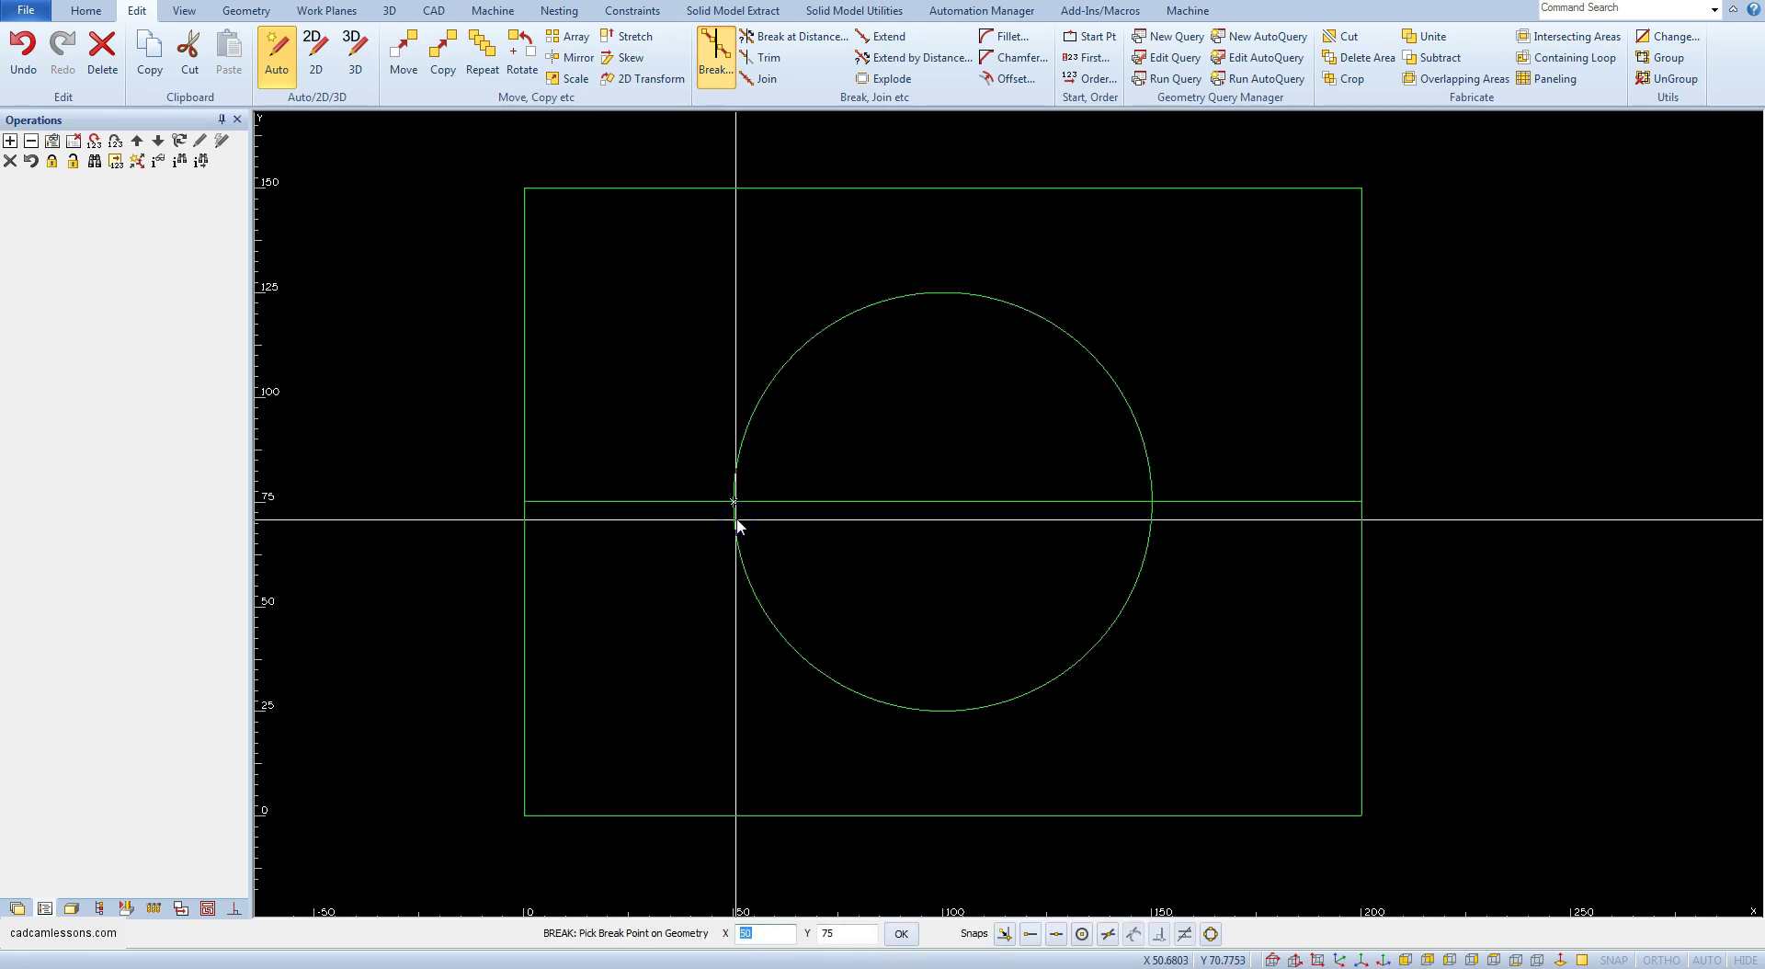
pyautogui.click(737, 520)
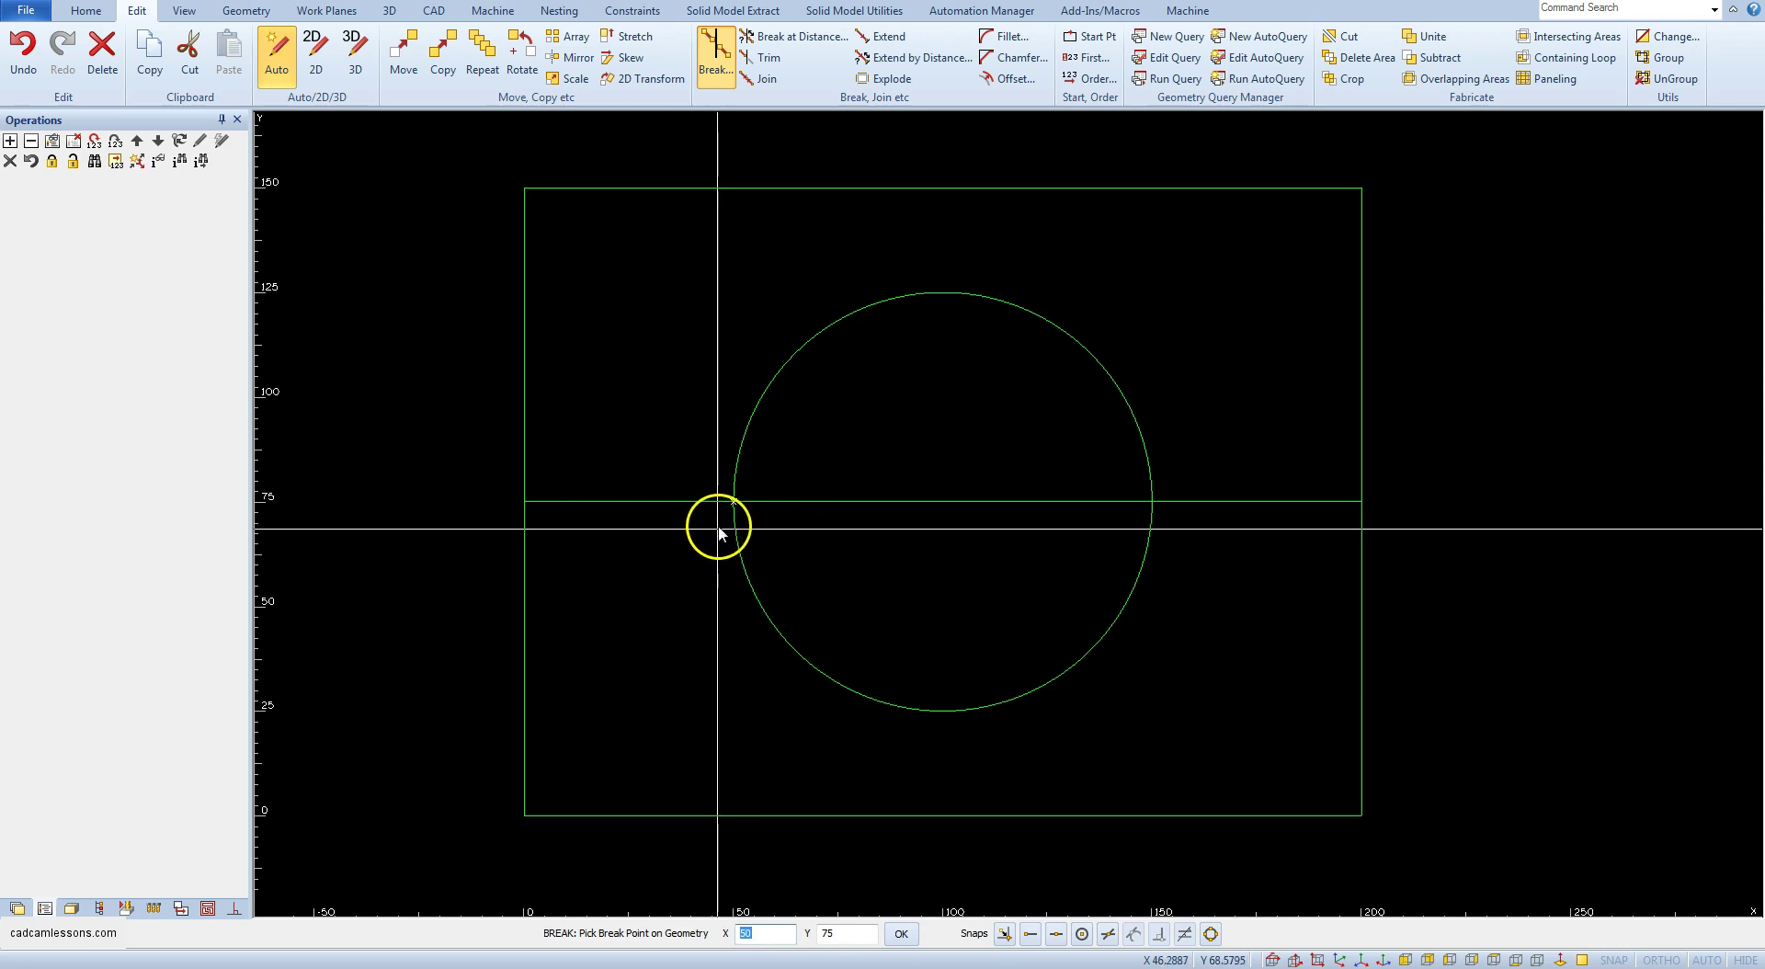
pyautogui.rightClick(686, 564)
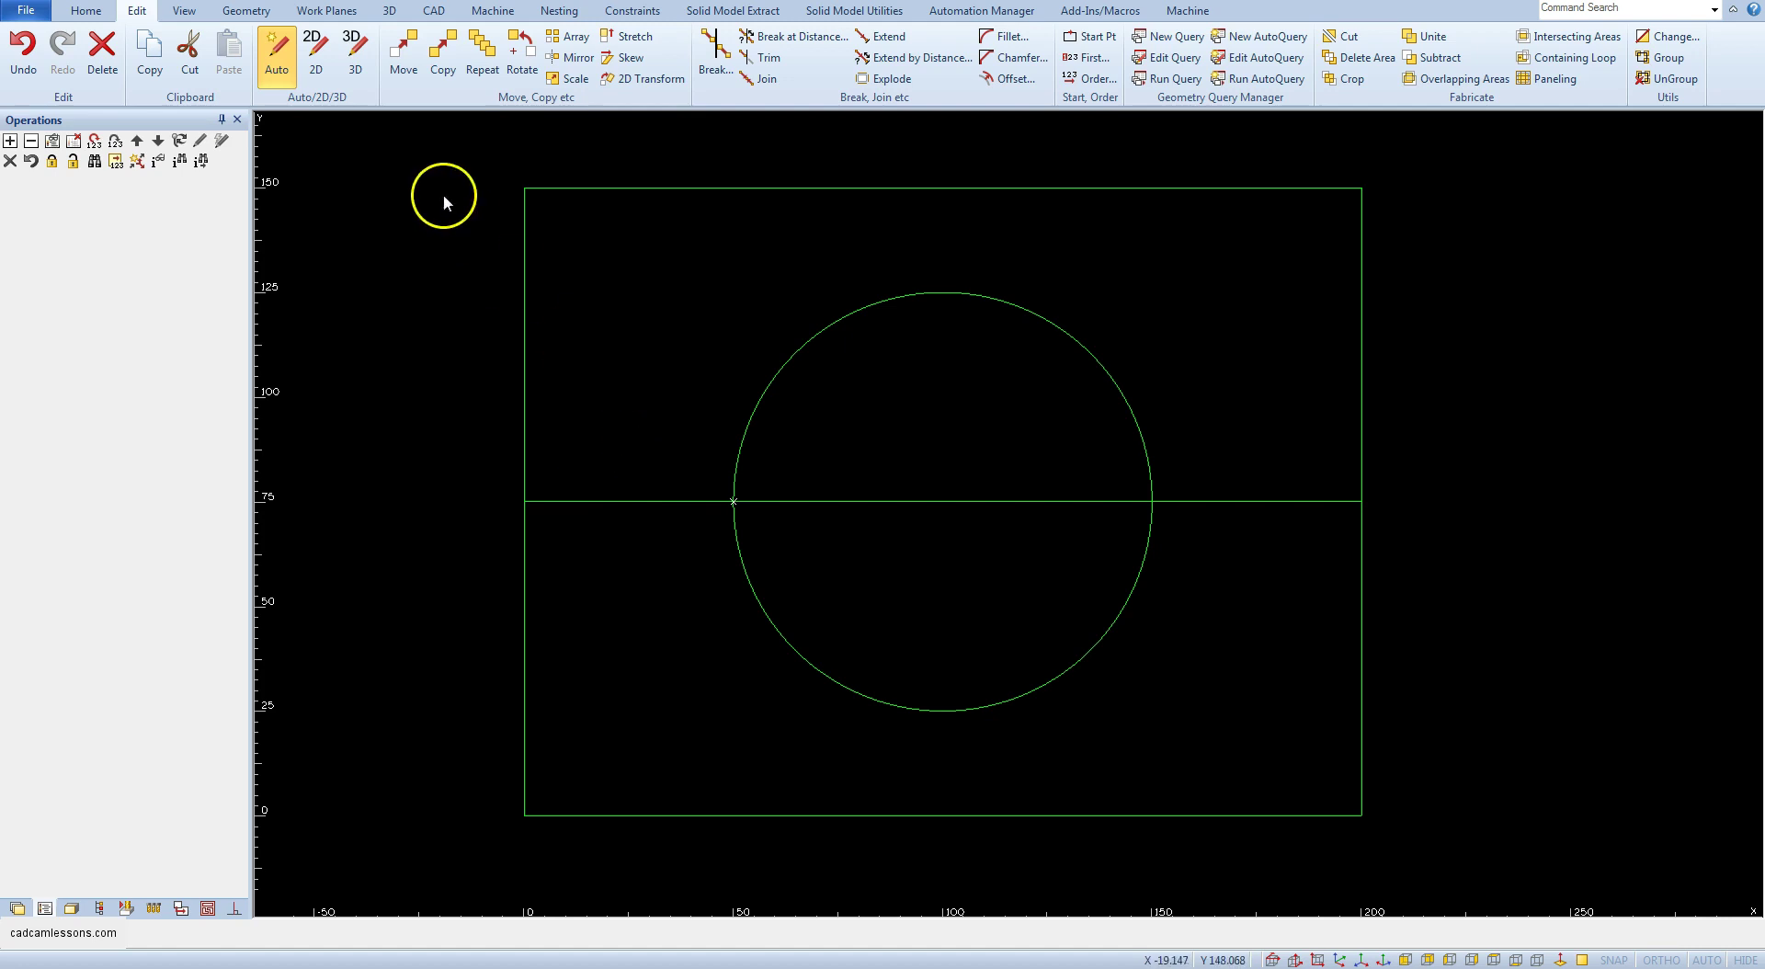
# Check with the Delete selection which parts of the middle line and rectangle are separate elements, leaving all geometry in place.
pyautogui.click(102, 74)
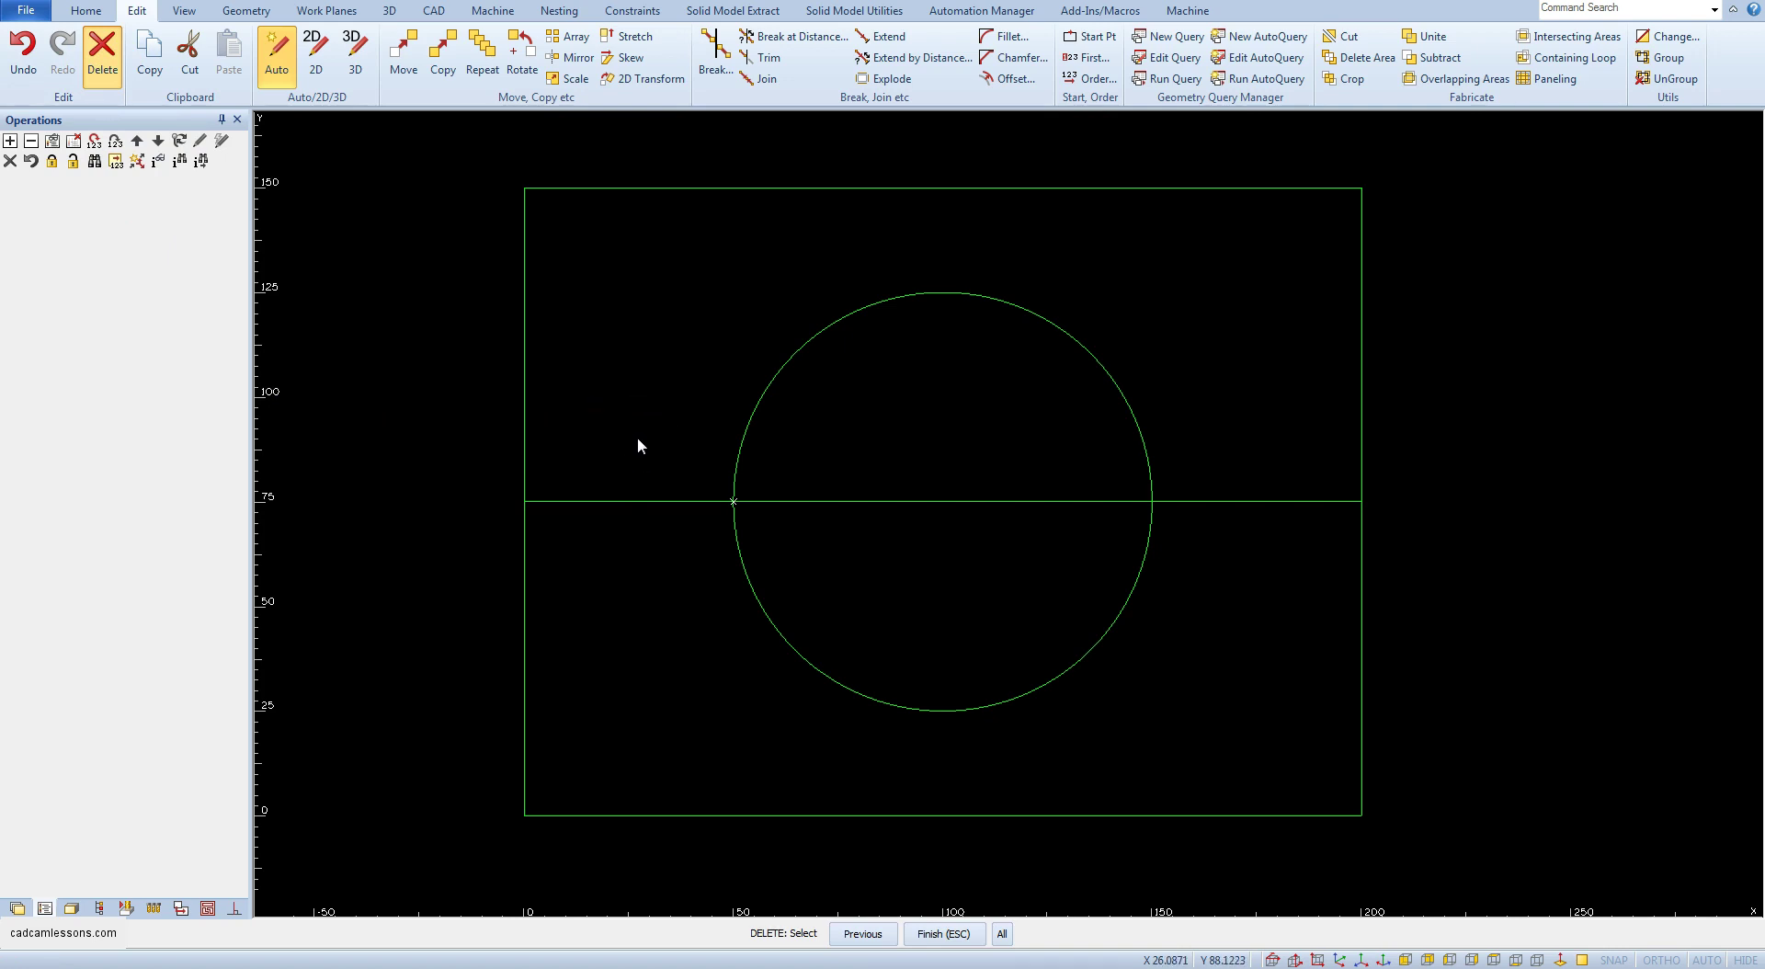
pyautogui.click(620, 502)
pyautogui.click(626, 501)
pyautogui.click(521, 423)
pyautogui.click(521, 421)
pyautogui.click(697, 189)
pyautogui.click(697, 189)
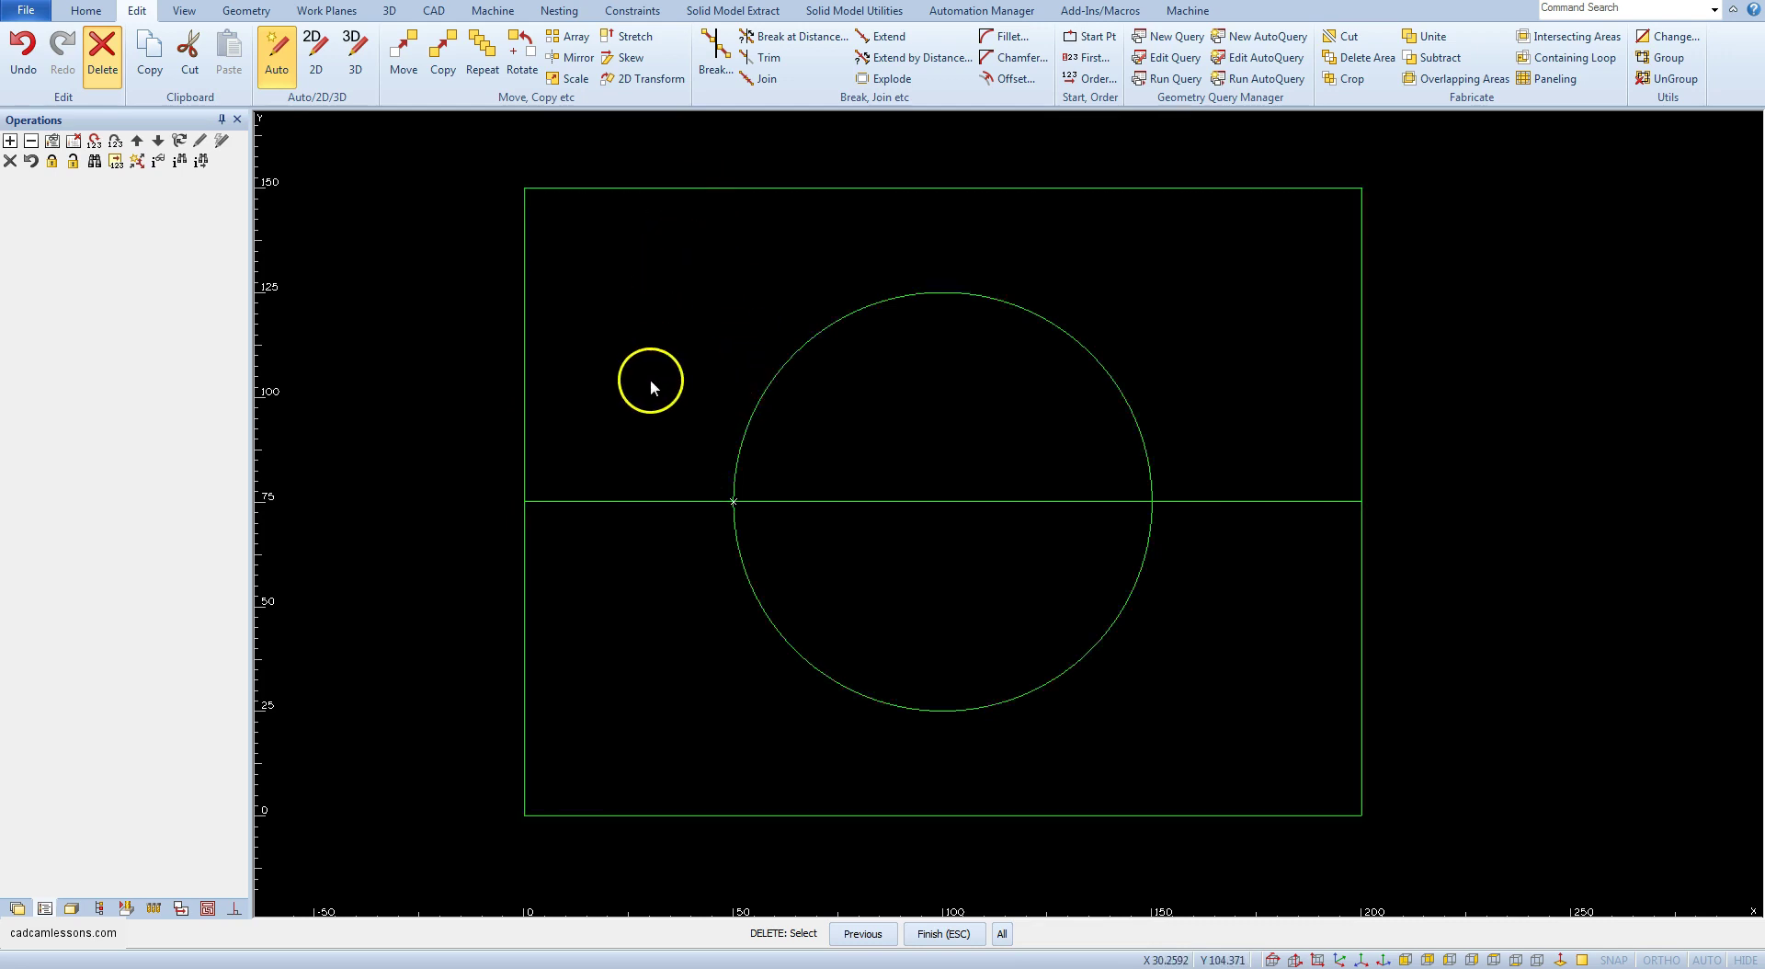
pyautogui.click(890, 501)
pyautogui.click(1226, 501)
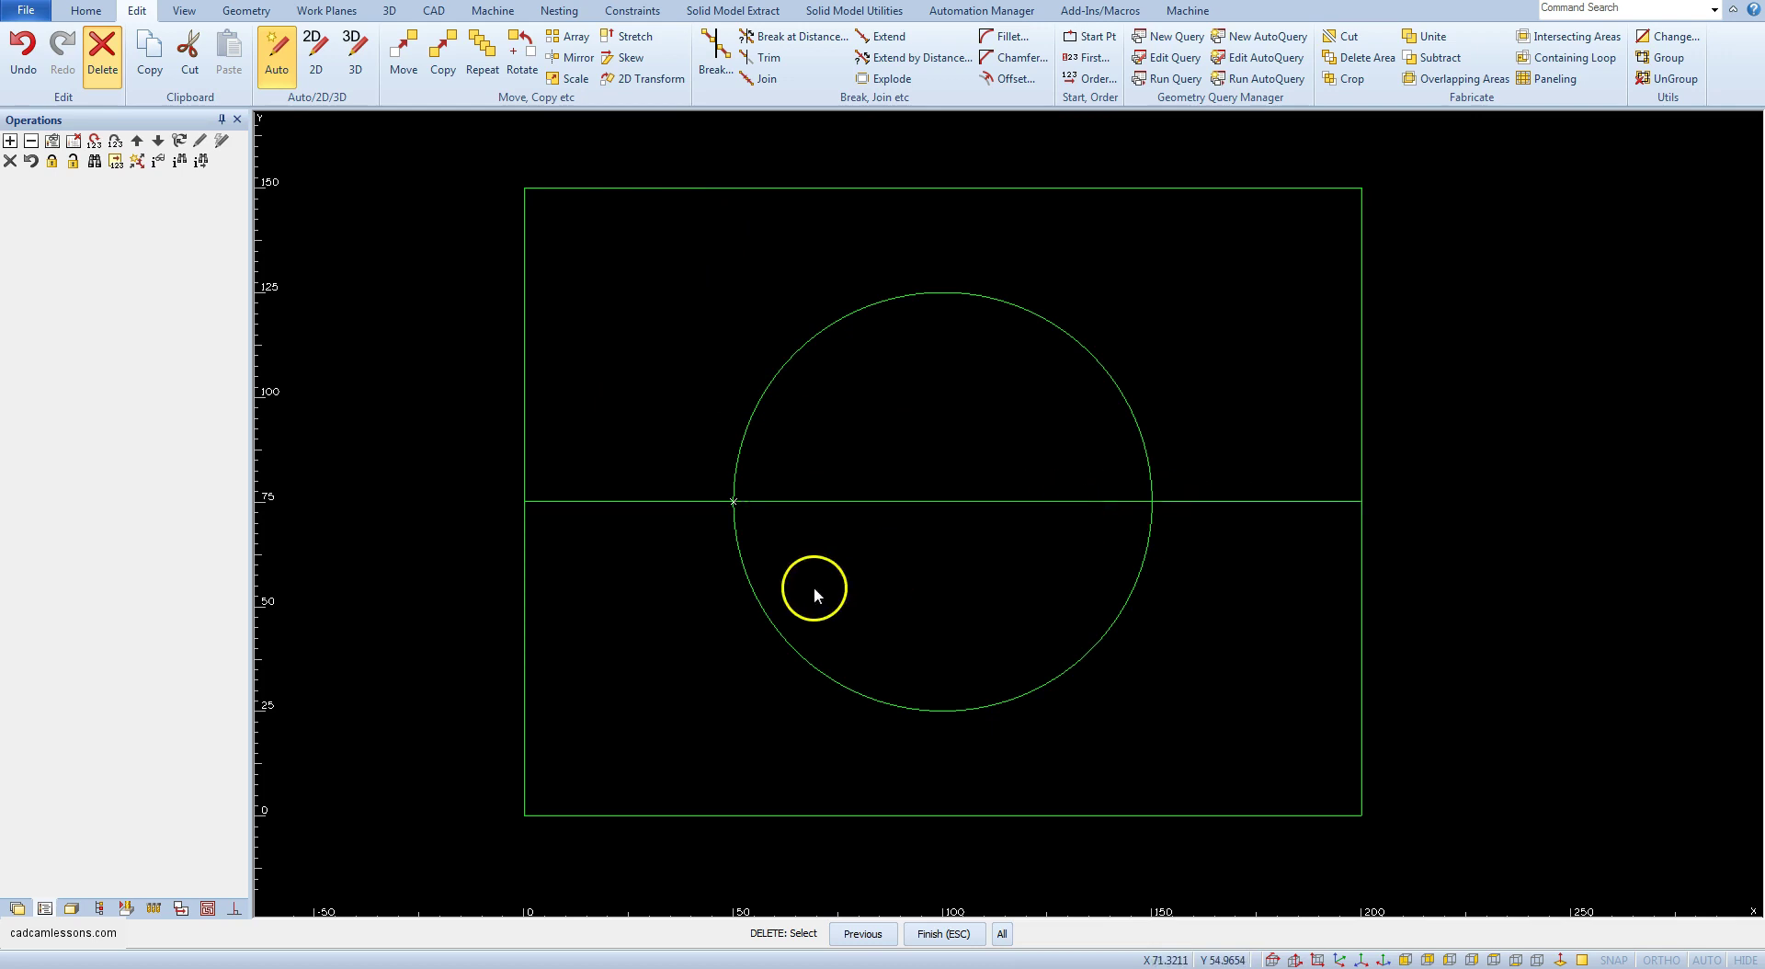
pyautogui.click(641, 503)
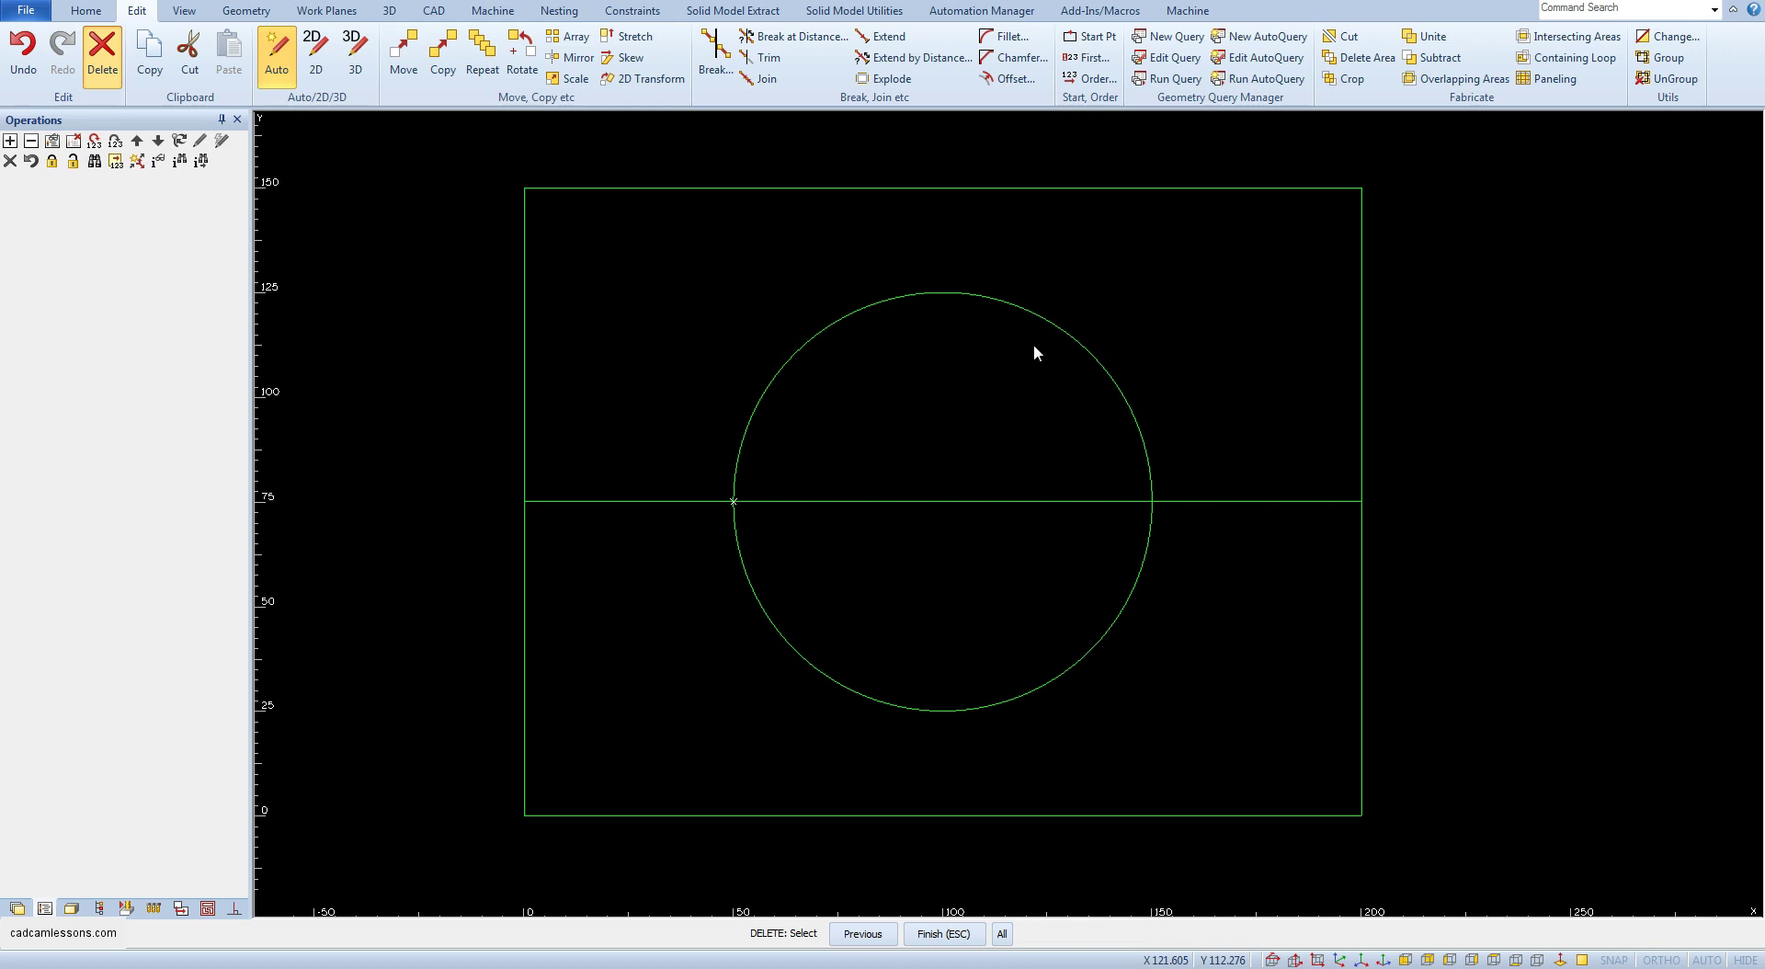
pyautogui.rightClick(340, 247)
# Break the horizontal line individually at its right intersection with the circle, using the intersection snap.
pyautogui.click(714, 57)
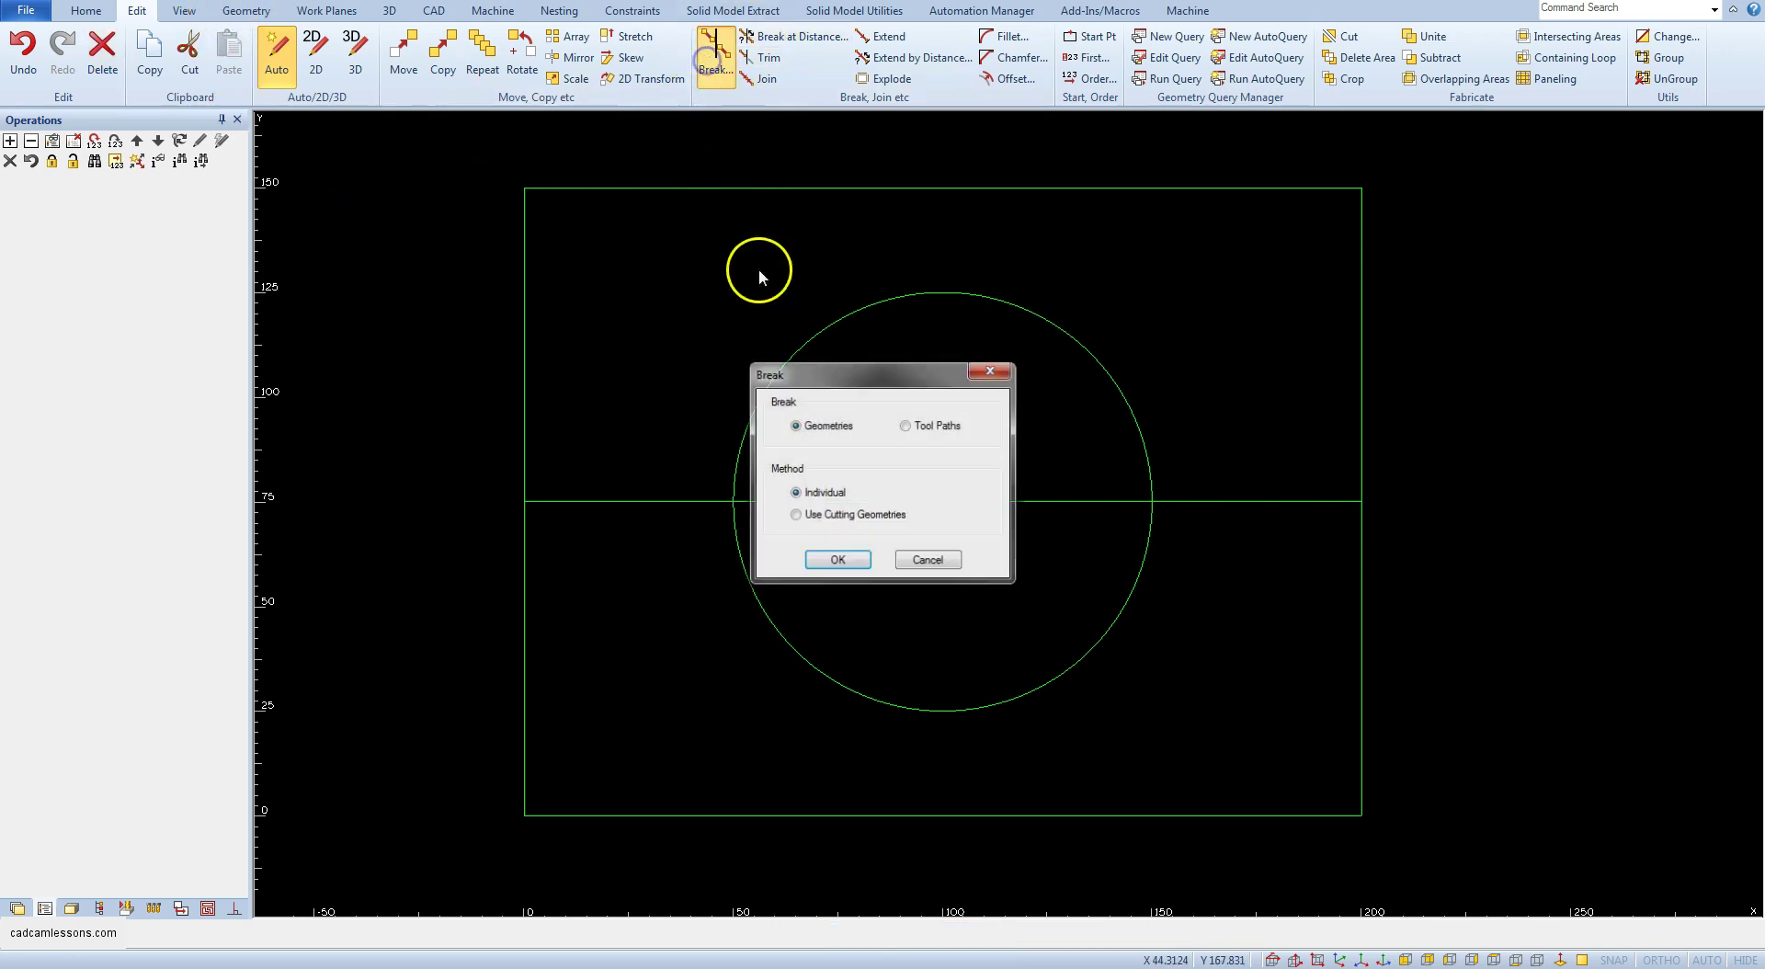
pyautogui.click(838, 560)
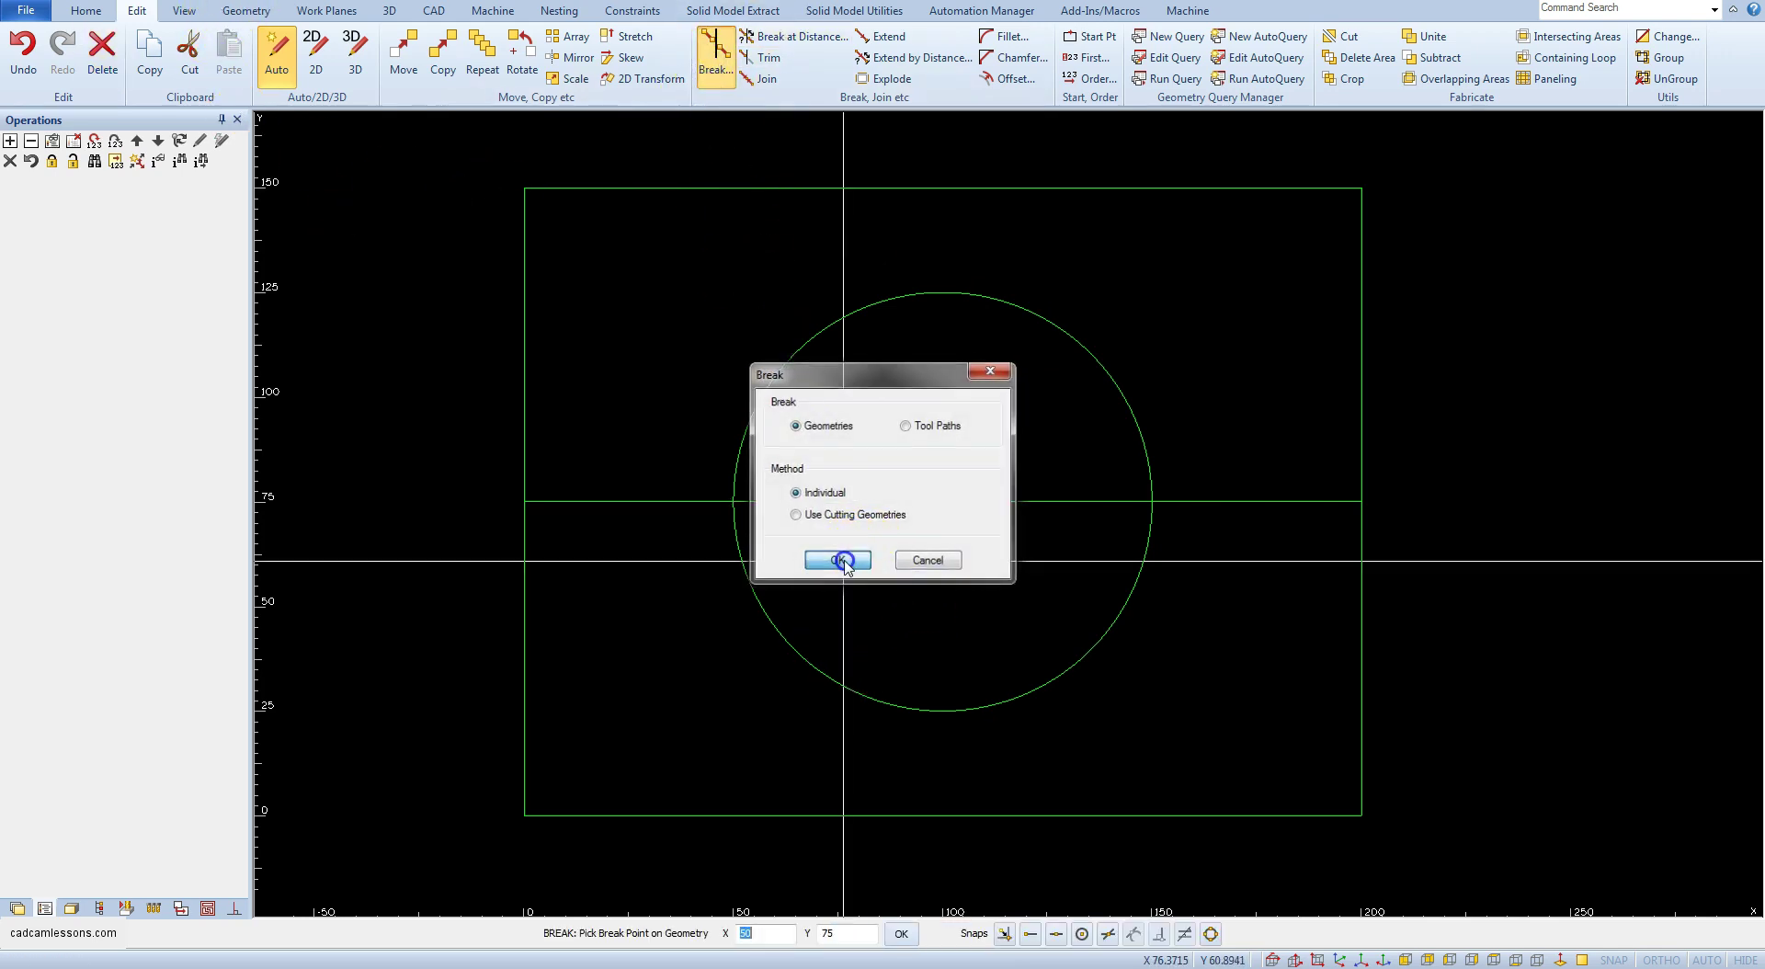
pyautogui.click(1110, 935)
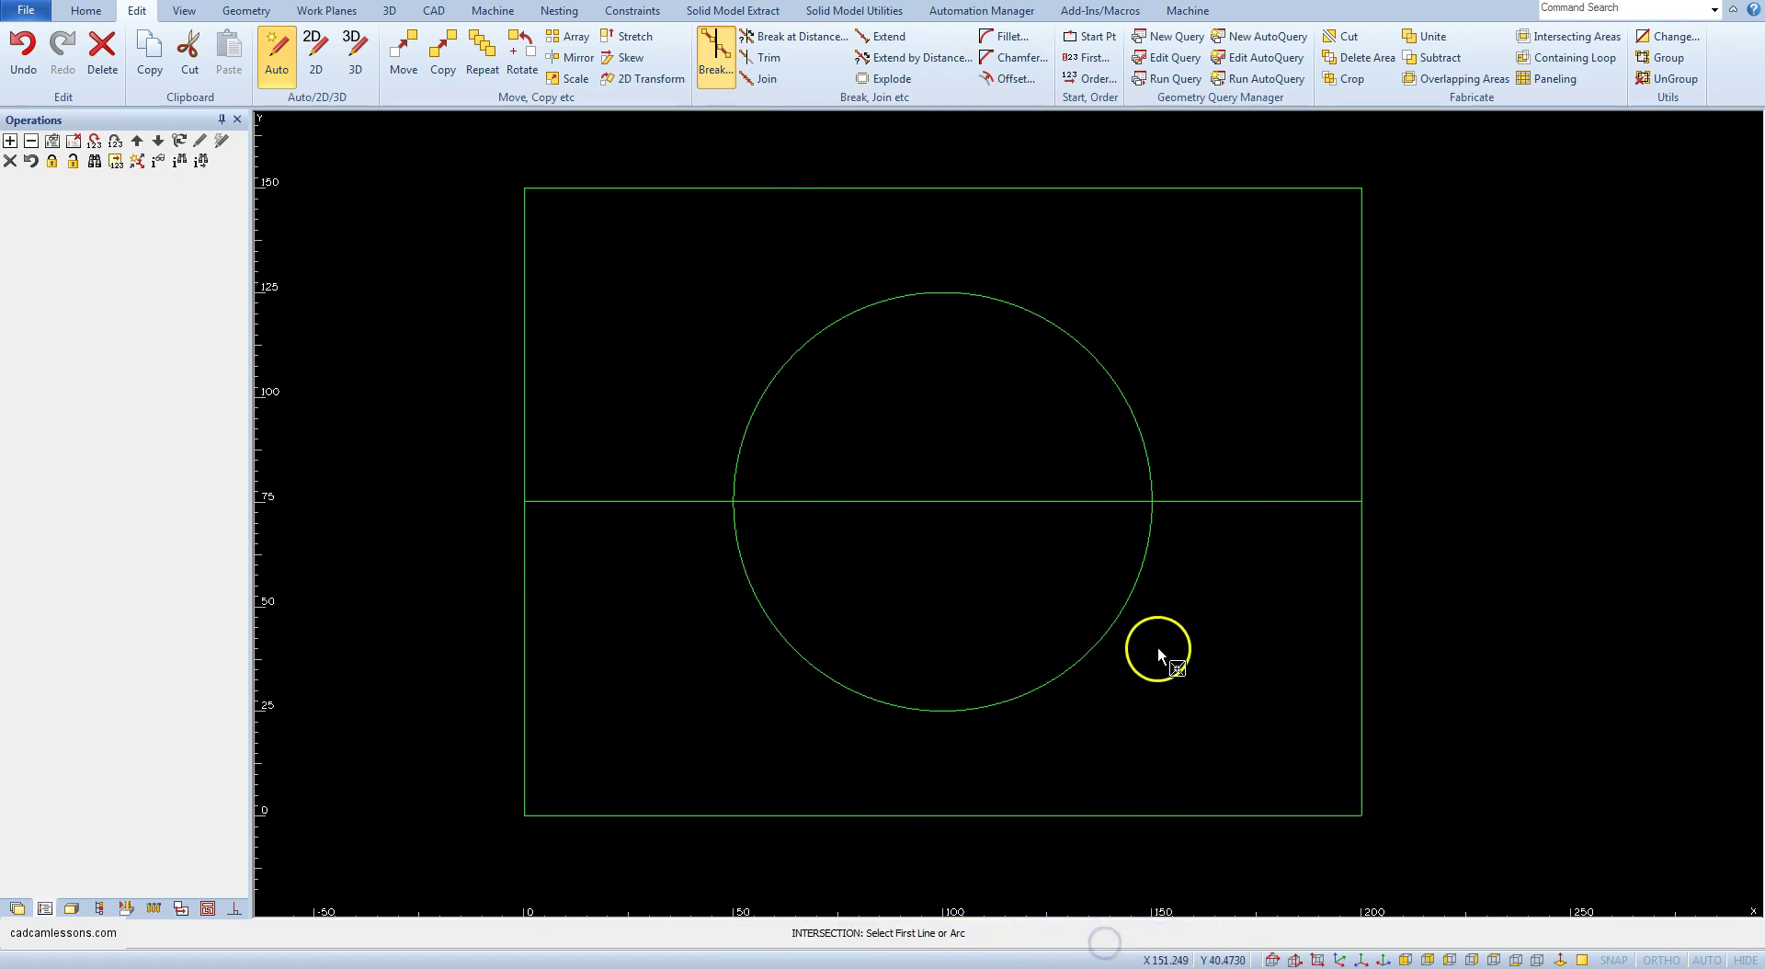
pyautogui.click(1175, 501)
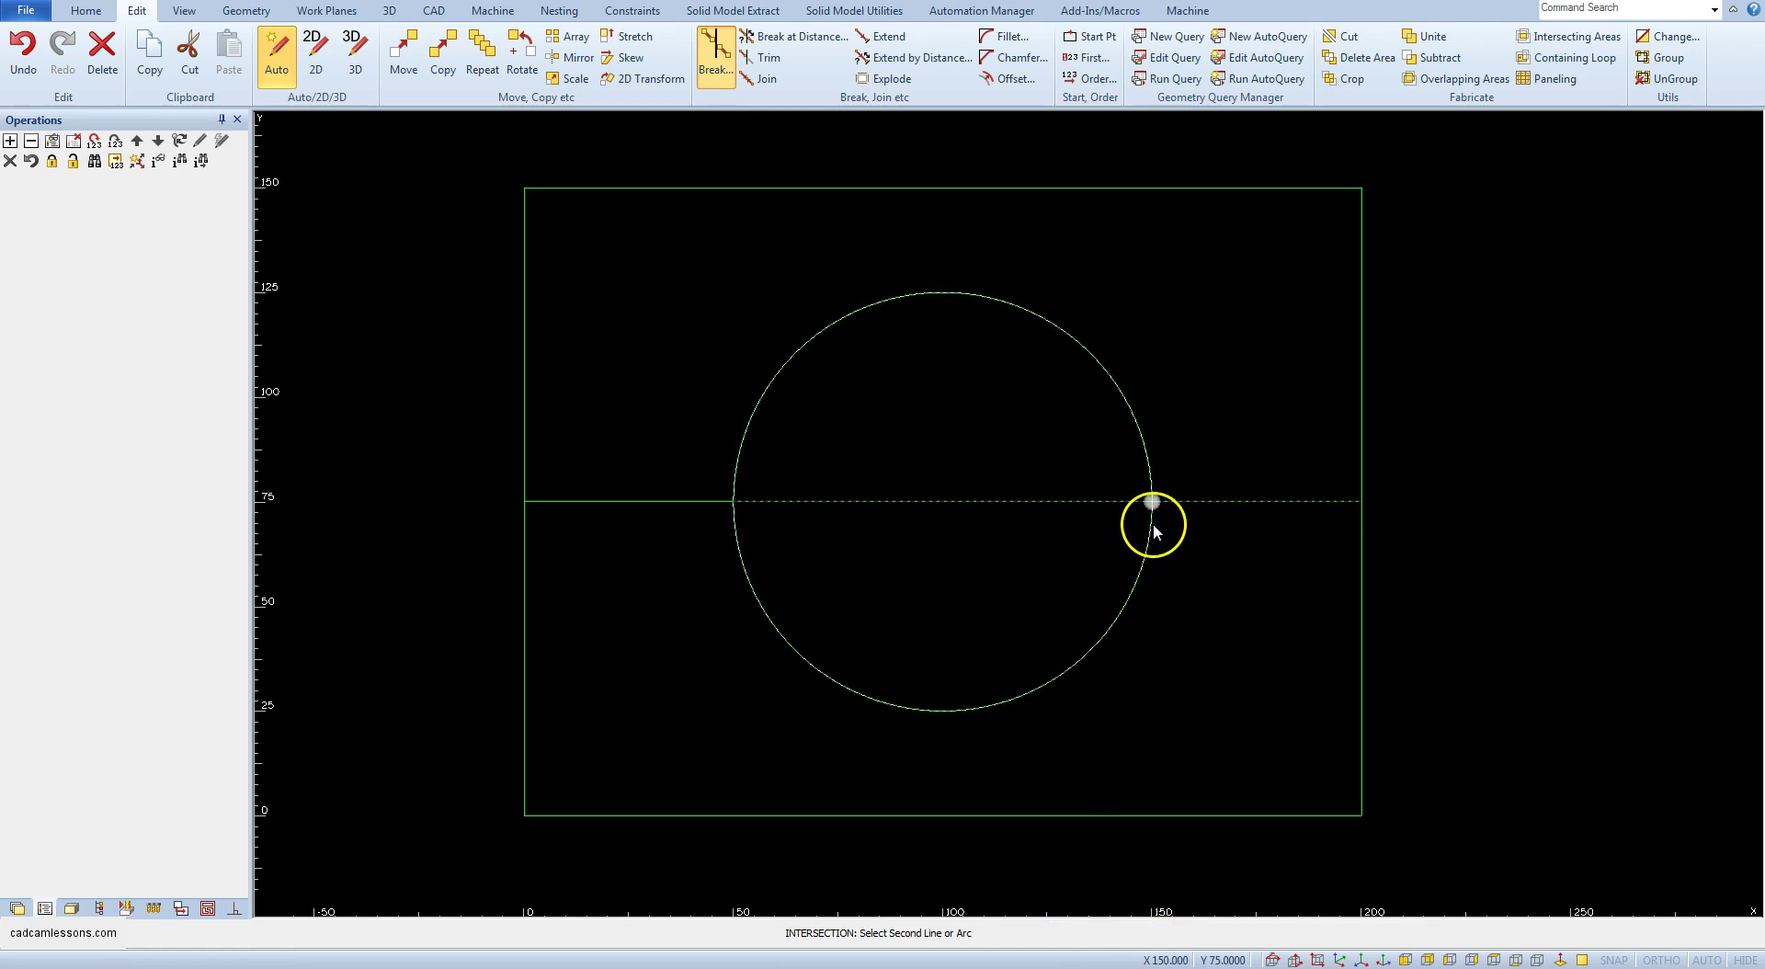
pyautogui.click(1155, 531)
pyautogui.click(1176, 425)
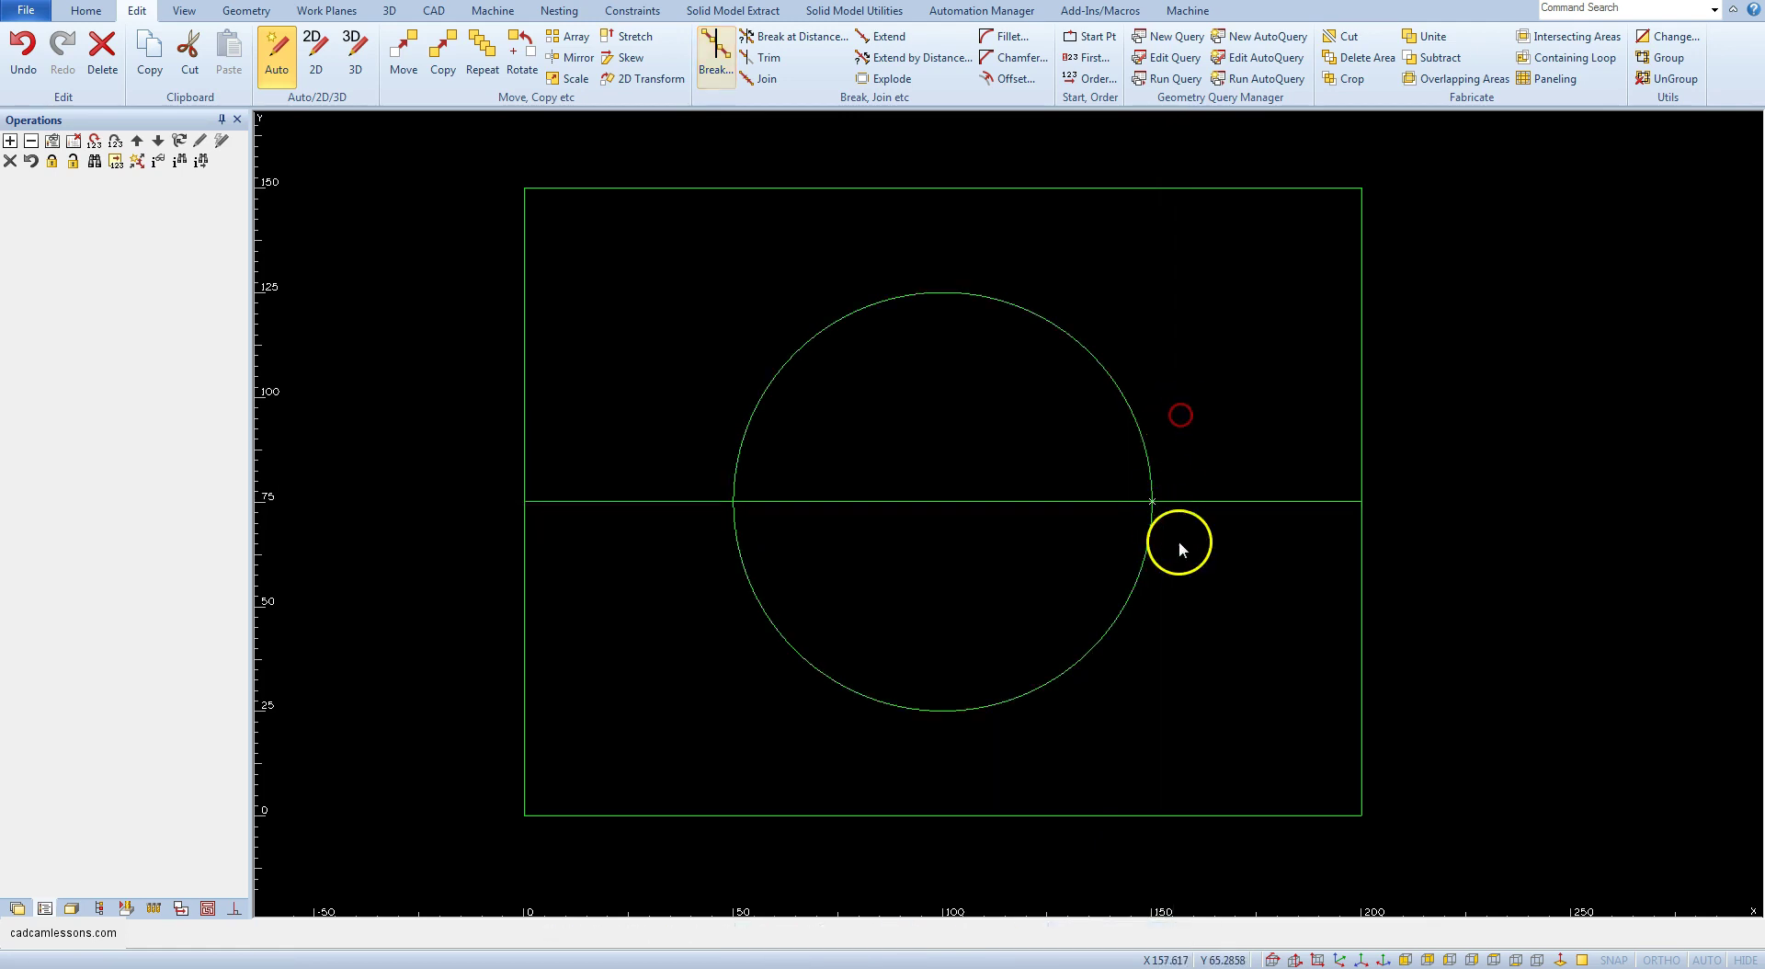